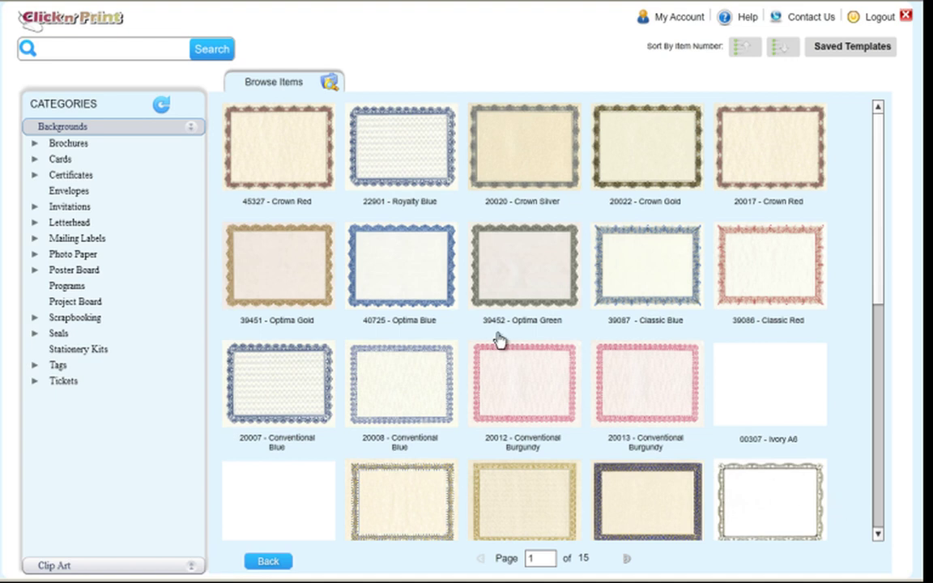
Open the Holly and Ivy No. 10 envelope design from the Envelopes category.
left_click(71, 192)
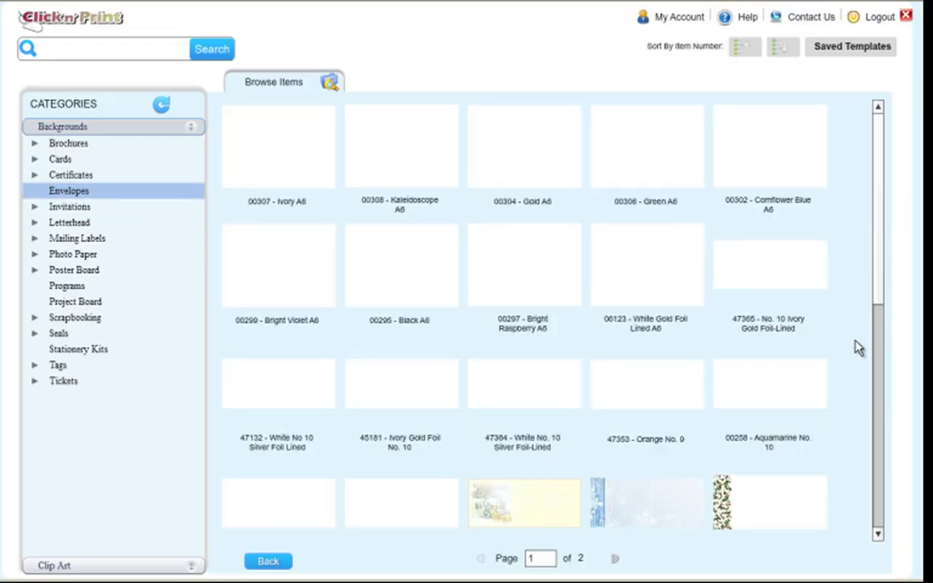
left_click_drag(876, 303, 883, 400)
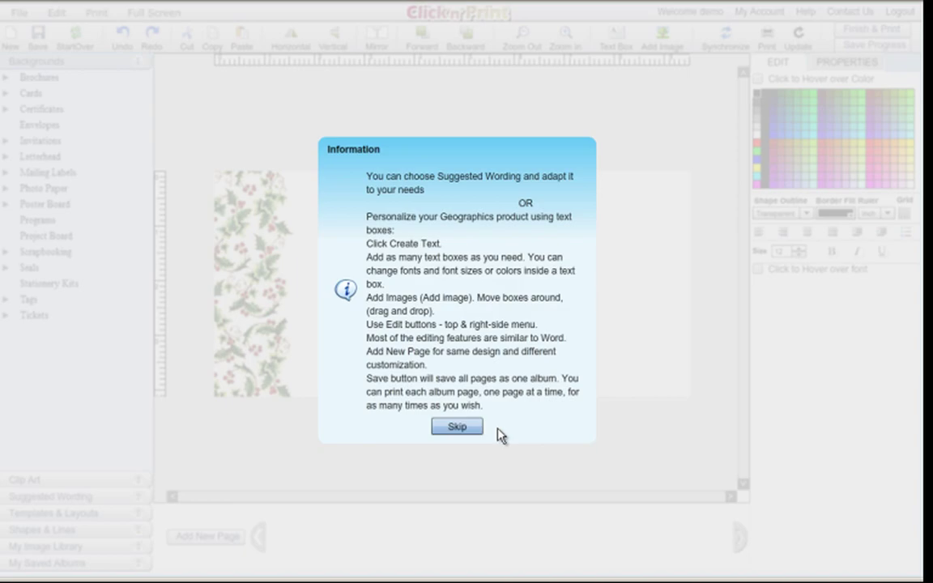
Dismiss the personalising notice, then zoom the envelope in and back out.
left_click(467, 434)
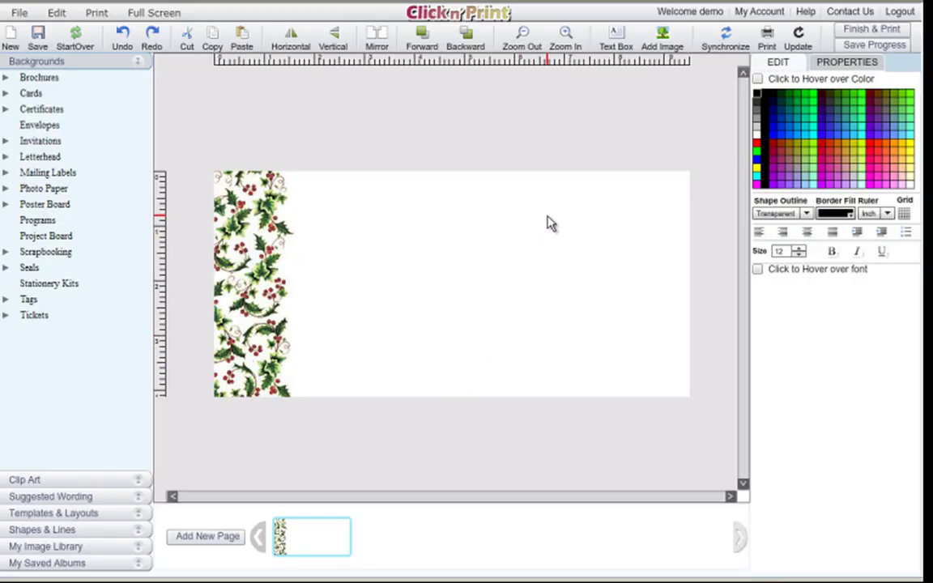
left_click(565, 36)
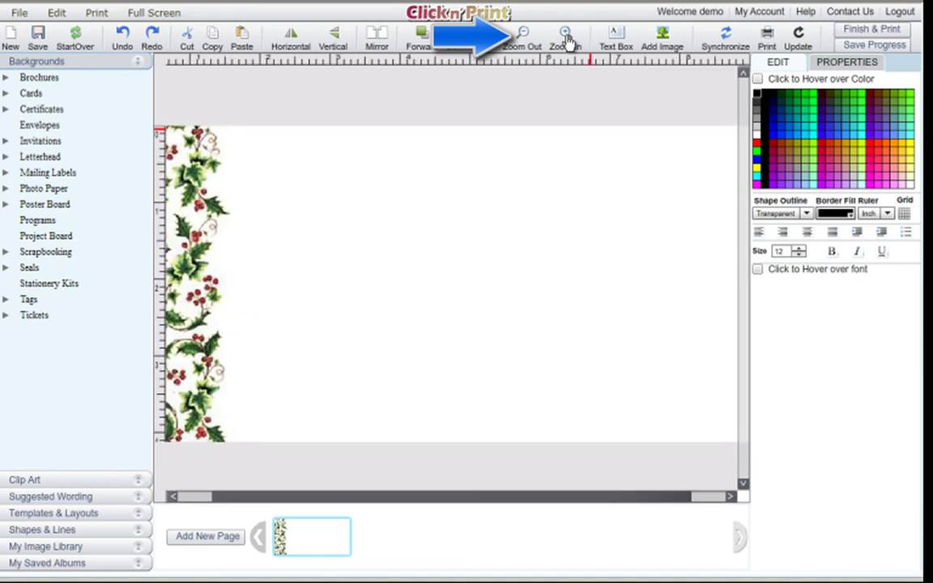
left_click(525, 36)
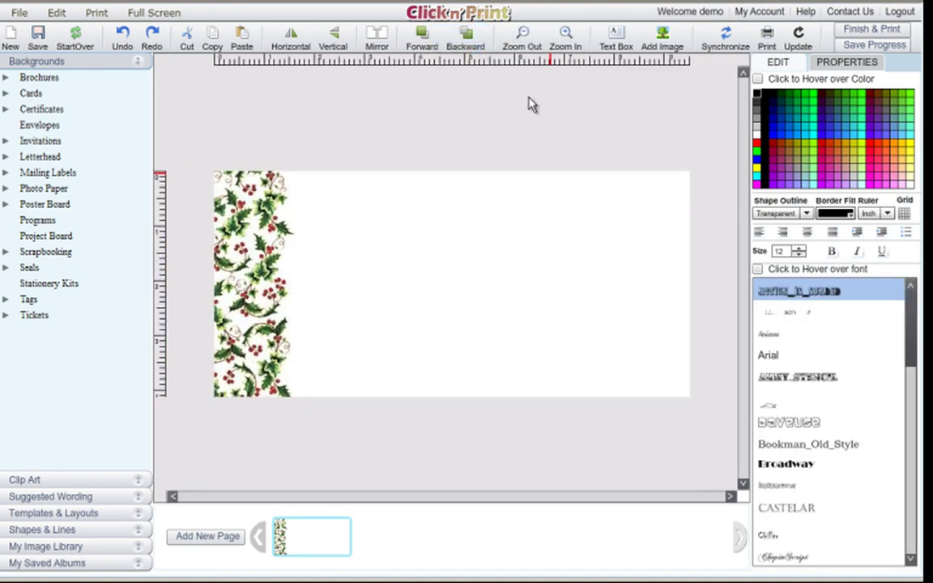
Add a widened text box beside the holly border holding the three-line return address.
left_click(617, 39)
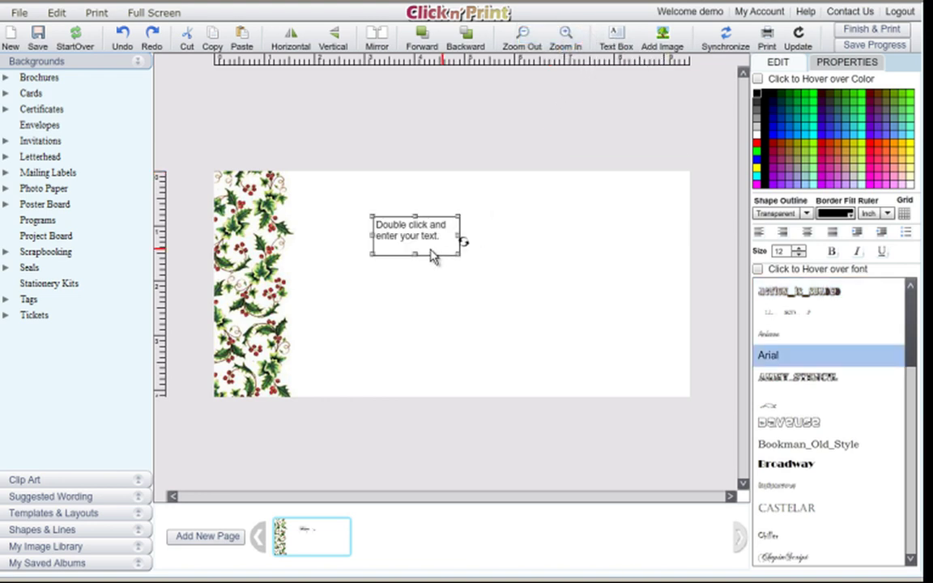
left_click_drag(413, 239, 365, 213)
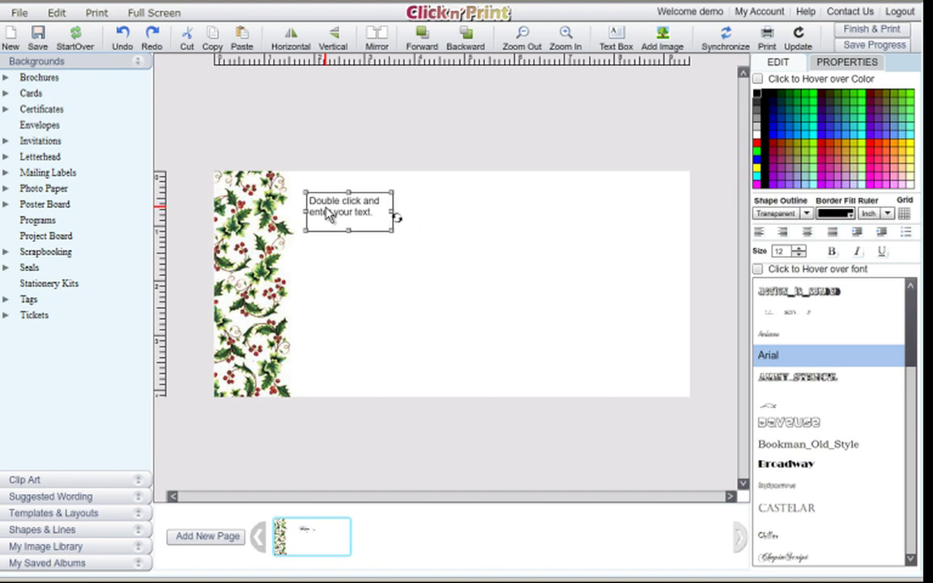
double_click(366, 213)
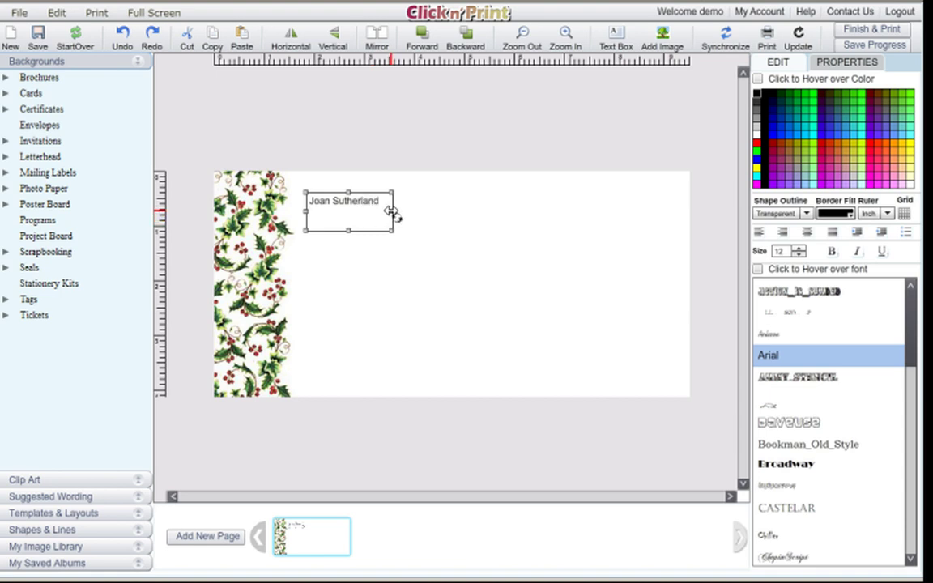
left_click_drag(393, 212, 418, 213)
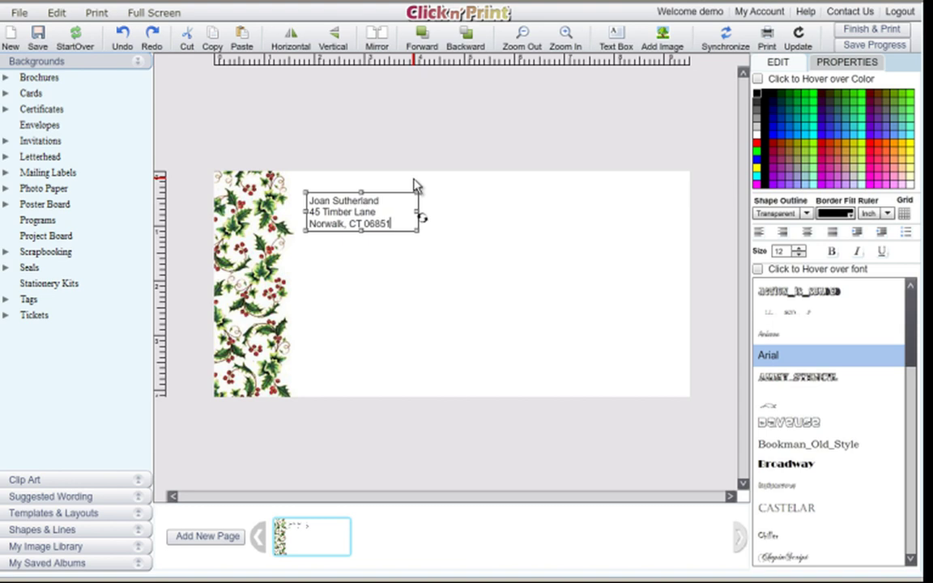
left_click(399, 259)
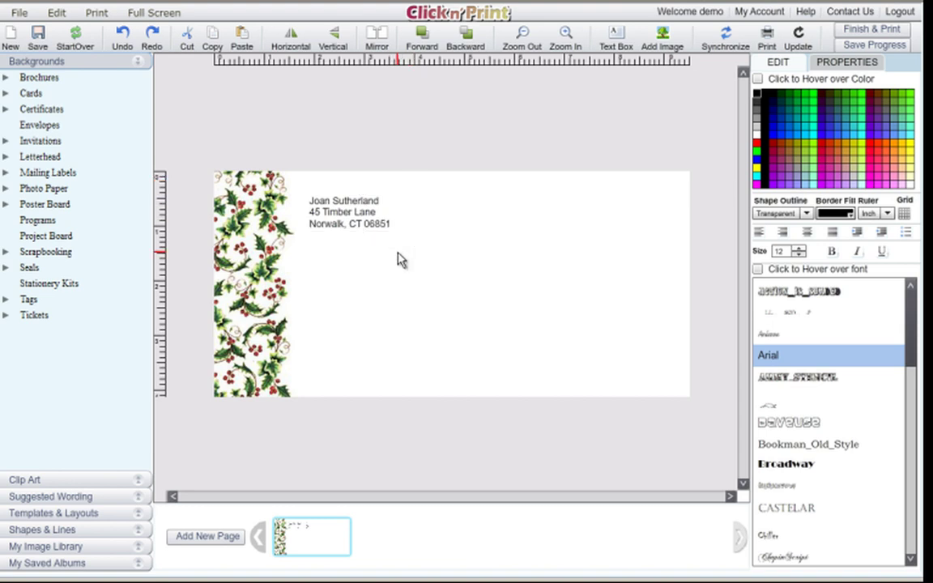
left_click_drag(361, 207, 350, 204)
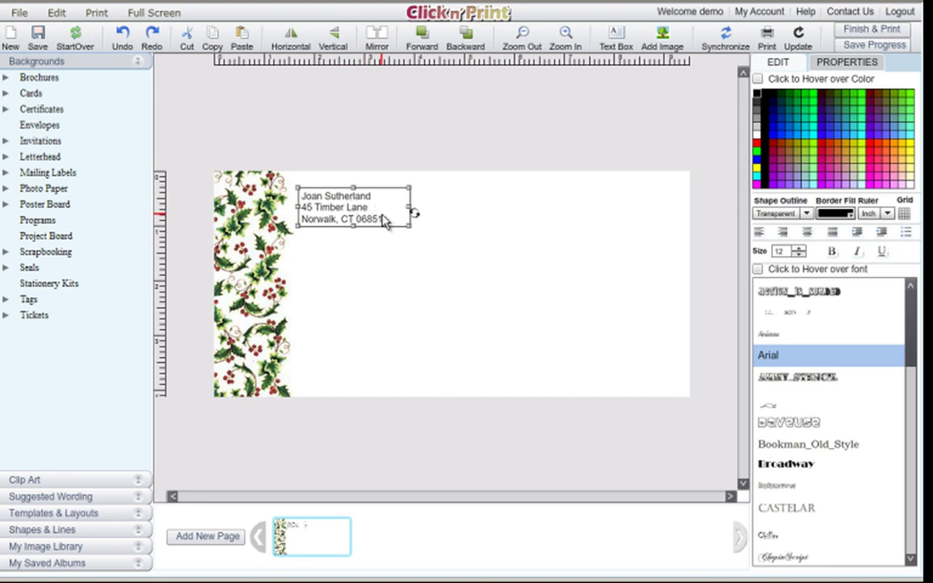
Set the return address text to size 11 with bold turned off.
left_click_drag(385, 218, 299, 195)
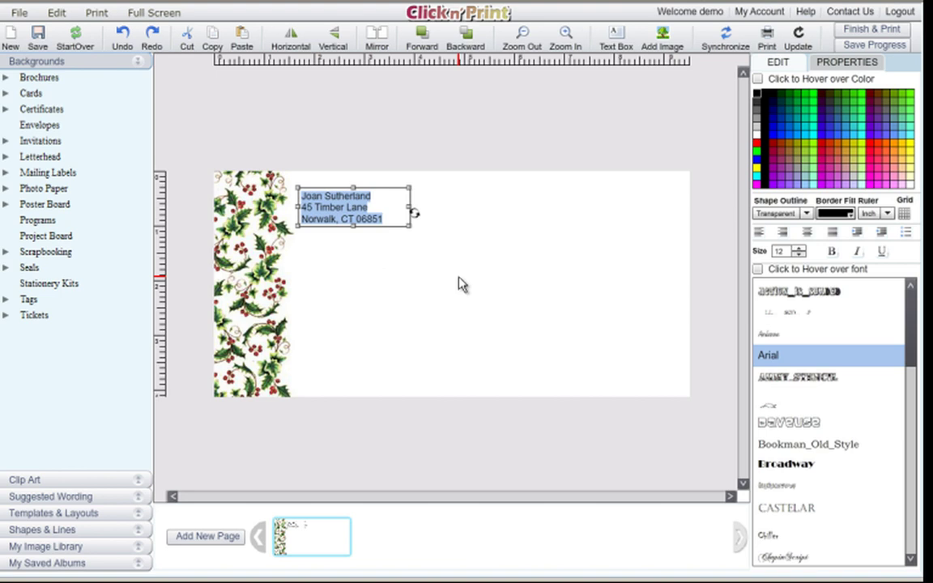
left_click(799, 249)
left_click(799, 254)
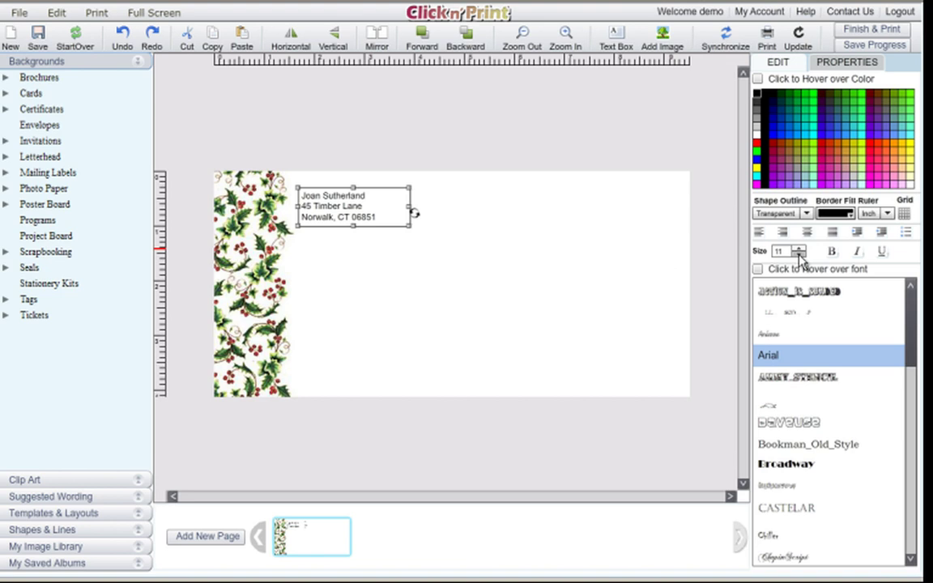
left_click(834, 253)
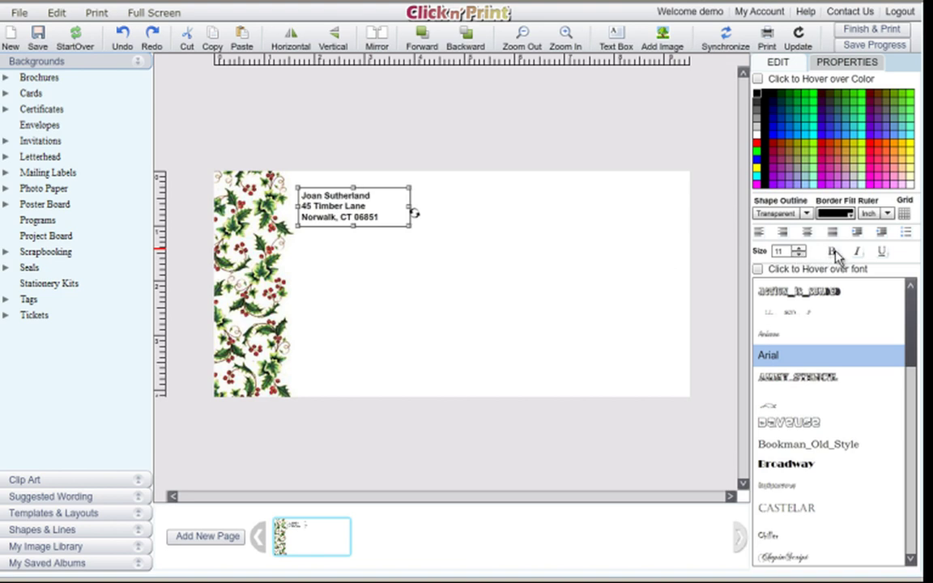
left_click(833, 253)
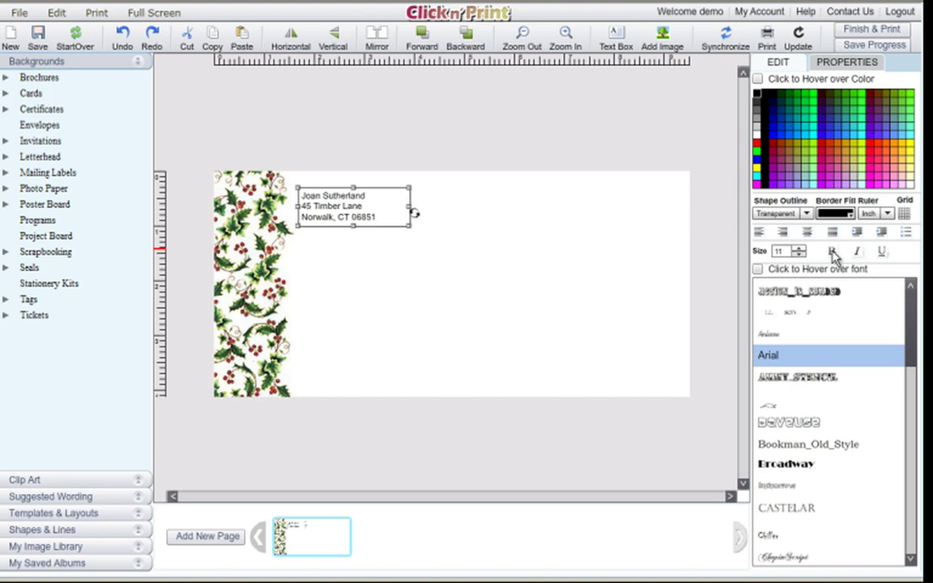
Apply the CASTELAR font to the address, keeping it dark after previewing colours.
left_click(759, 270)
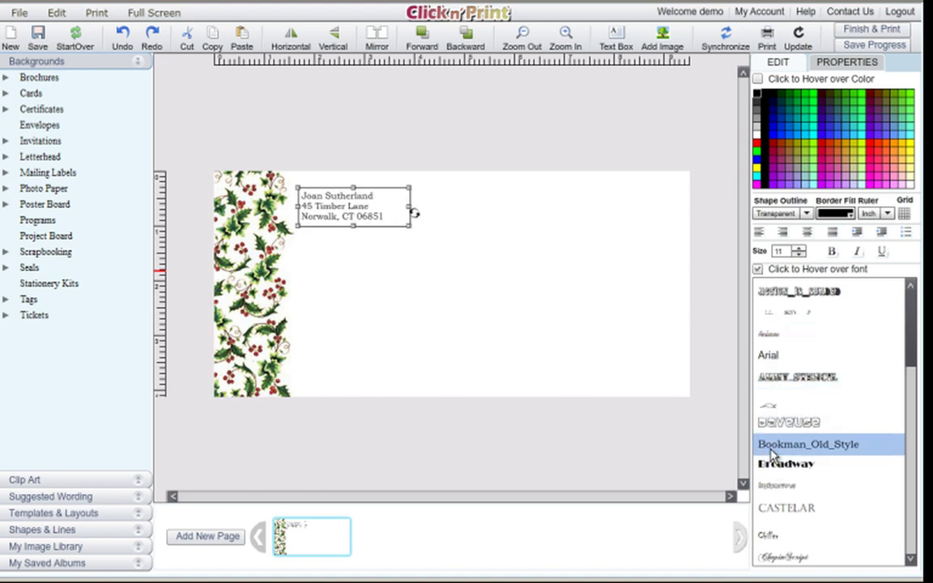
left_click(774, 511)
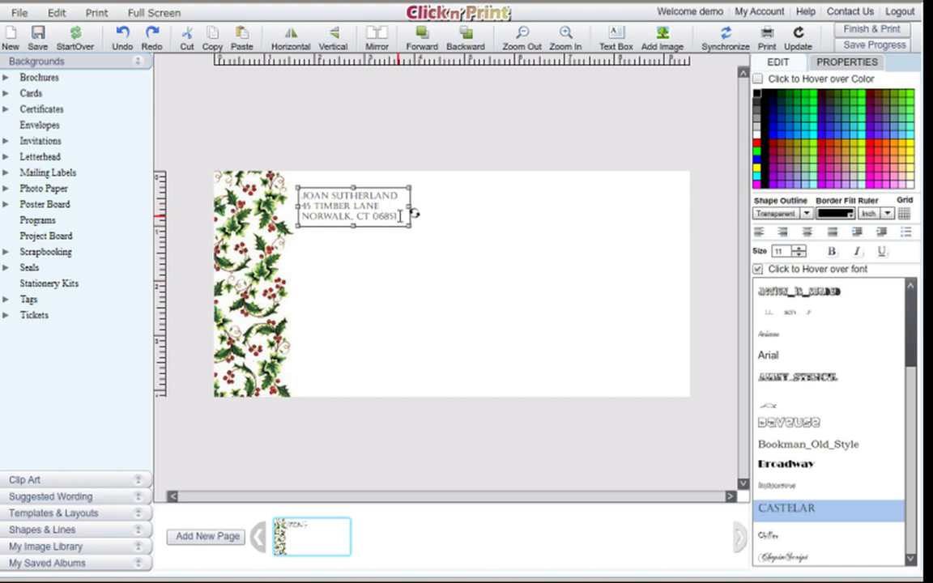
left_click_drag(397, 217, 301, 195)
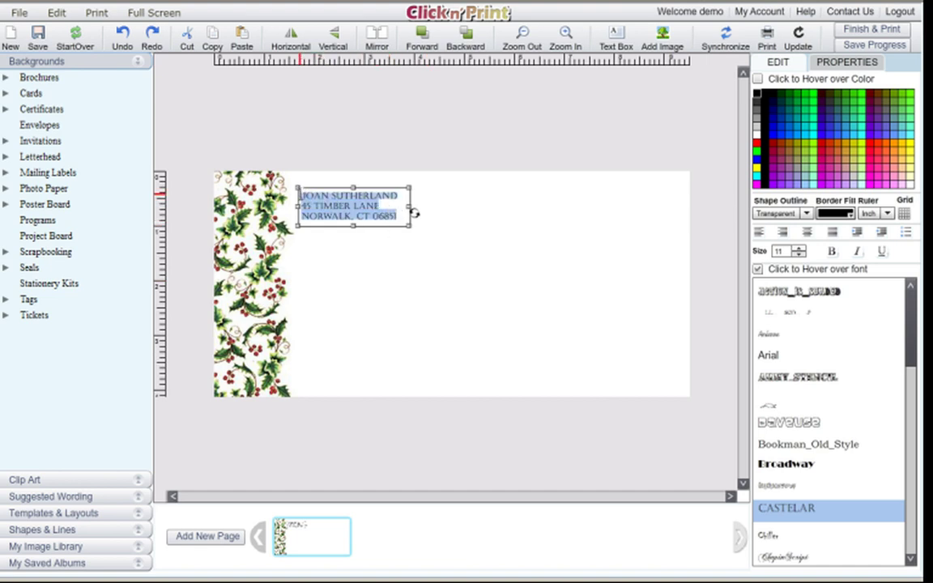
left_click(757, 79)
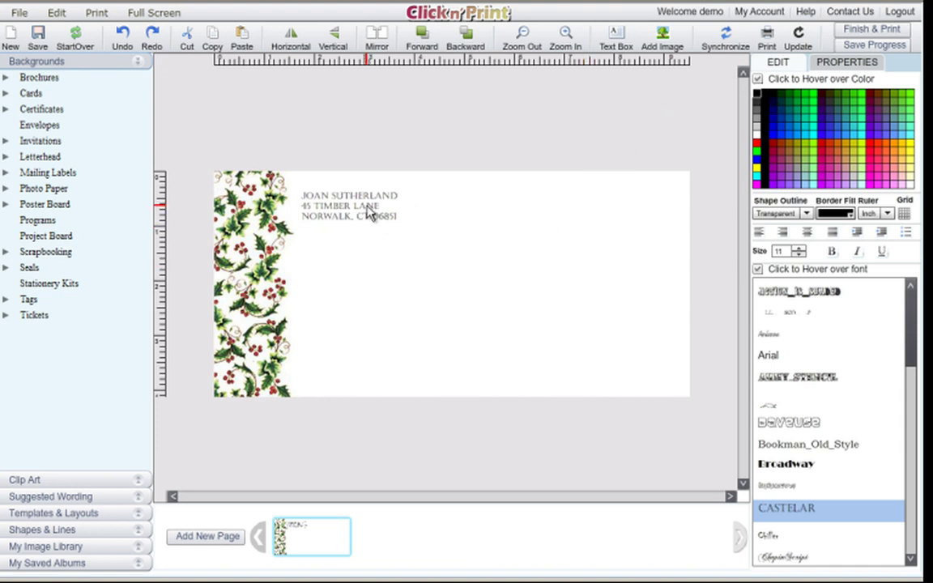
left_click(368, 213)
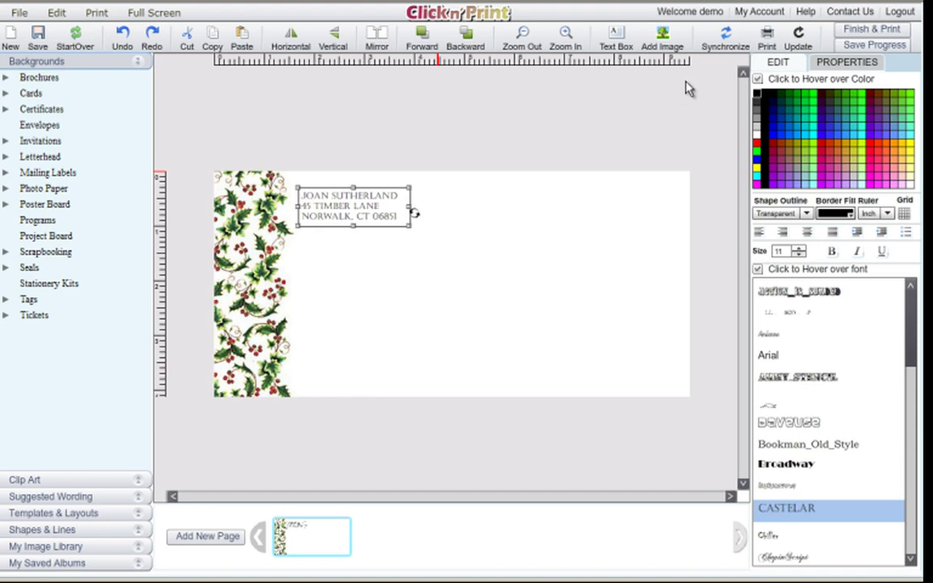
Adjust the return address box's horizontal and vertical position in the position settings.
left_click(843, 65)
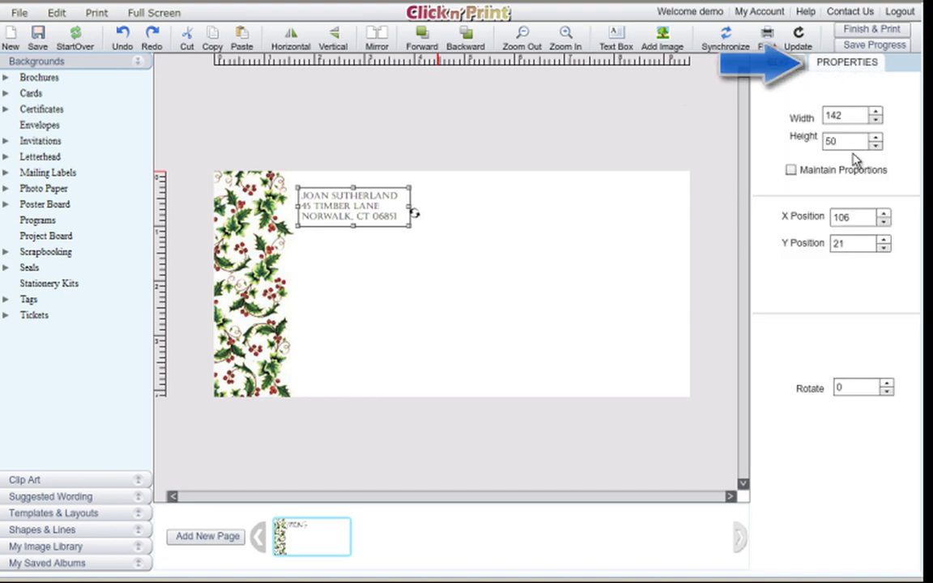
left_click(884, 222)
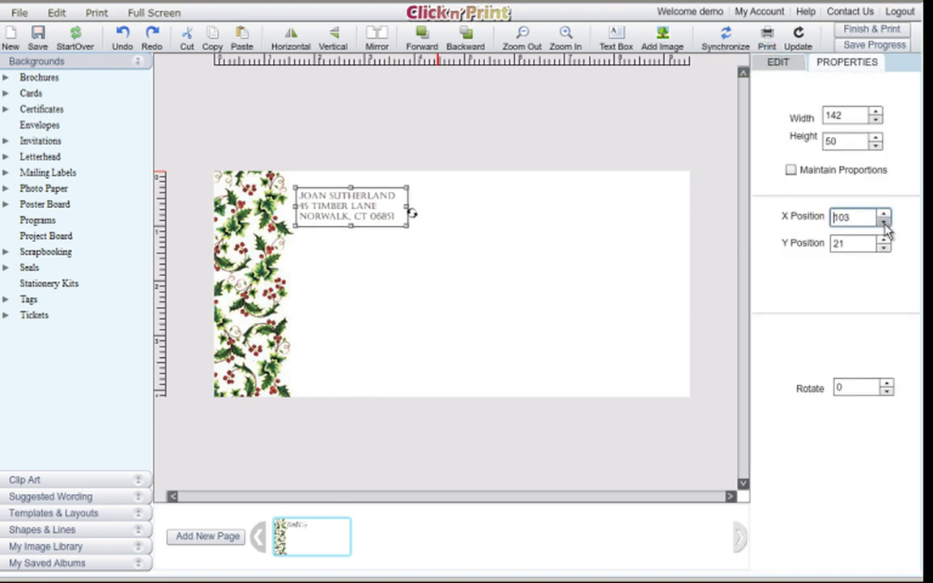
left_click(884, 222)
left_click(884, 222)
left_click(884, 213)
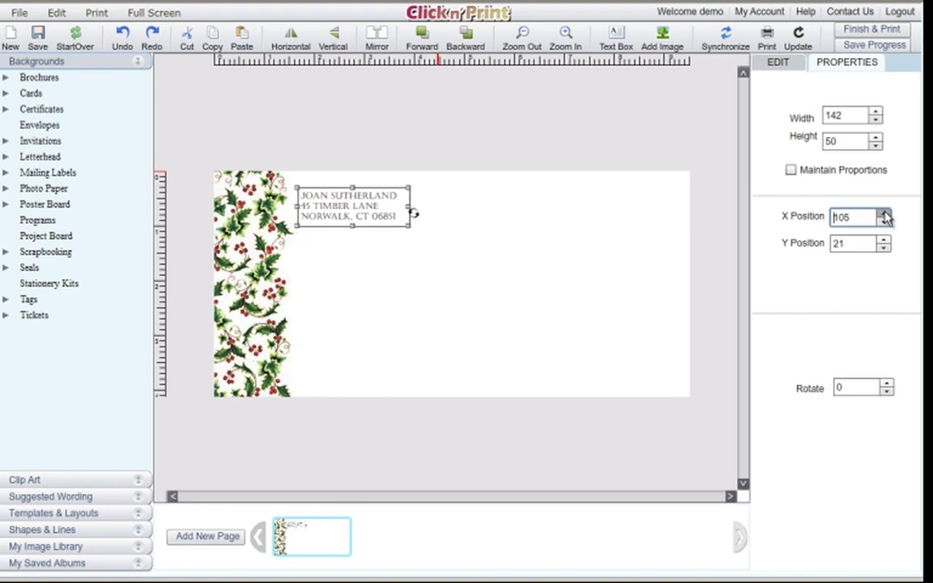
left_click(884, 213)
left_click(883, 248)
left_click(884, 248)
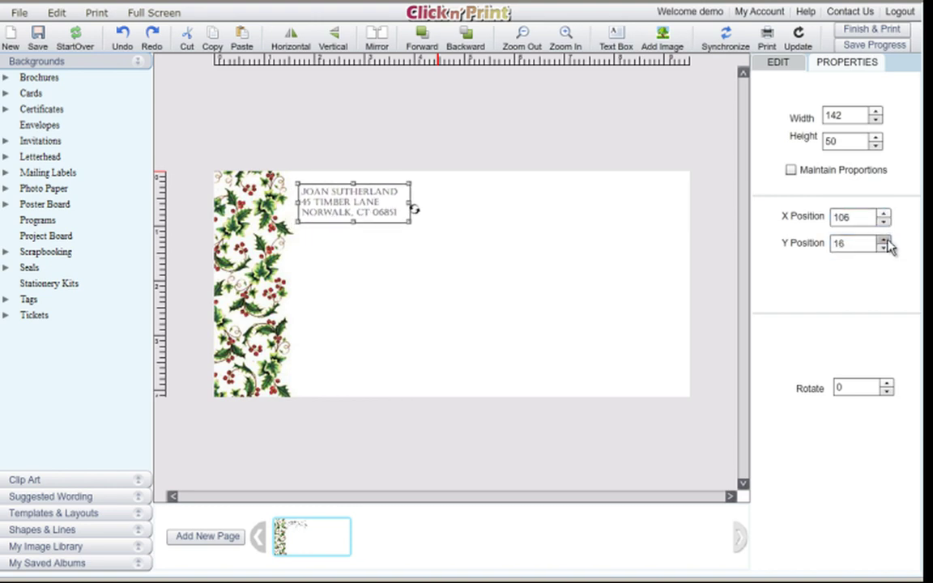
left_click(884, 239)
left_click(884, 240)
left_click(884, 240)
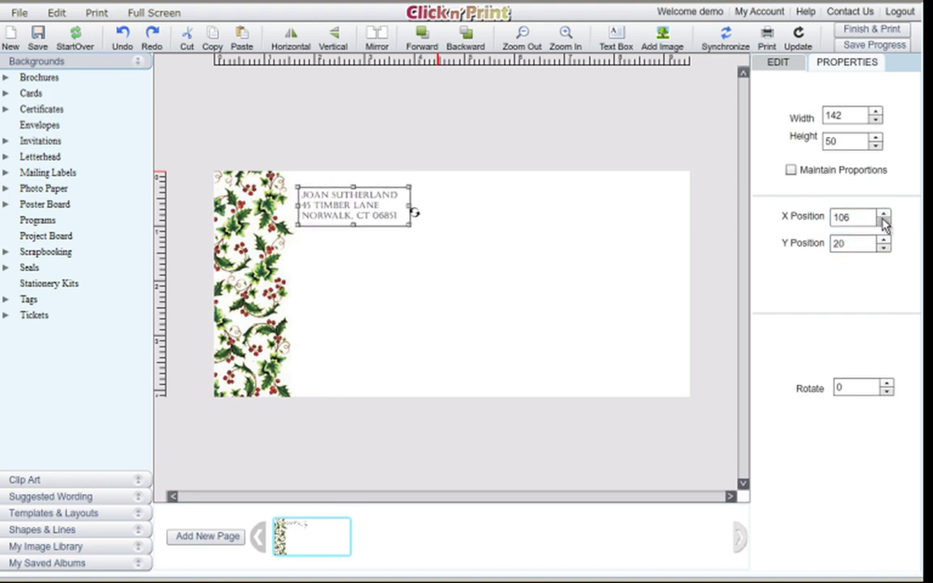
left_click(884, 222)
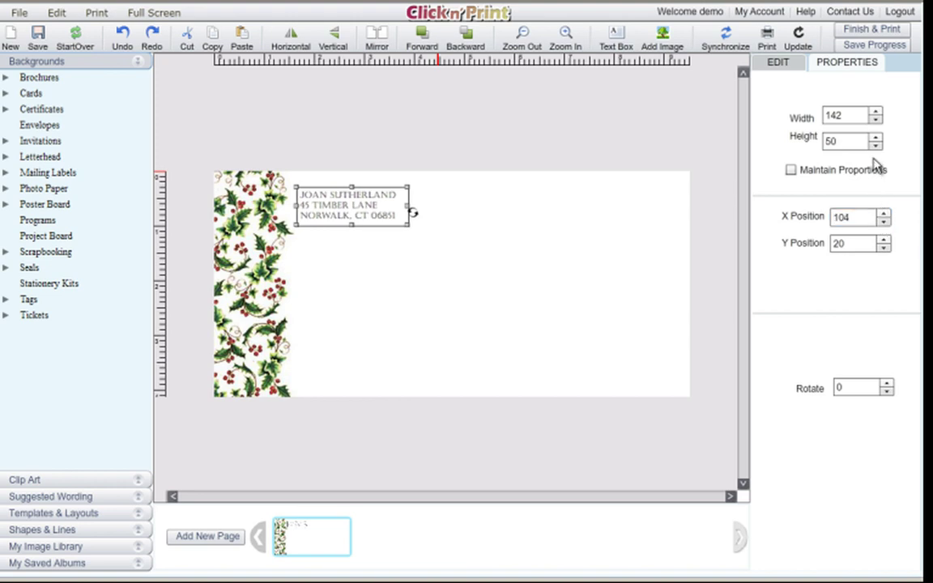
Fine-tune the return address placement with right, down, left and up arrow nudges.
left_click(796, 68)
key("Right")
key("Right")
key("Right")
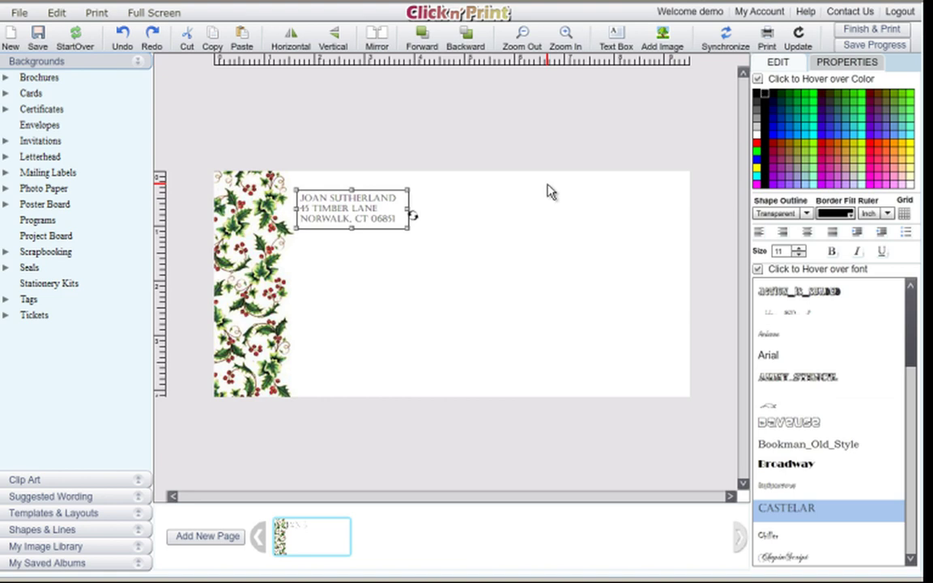
key("Down")
key("Down")
key("Left")
key("Left")
key("Left")
key("Left")
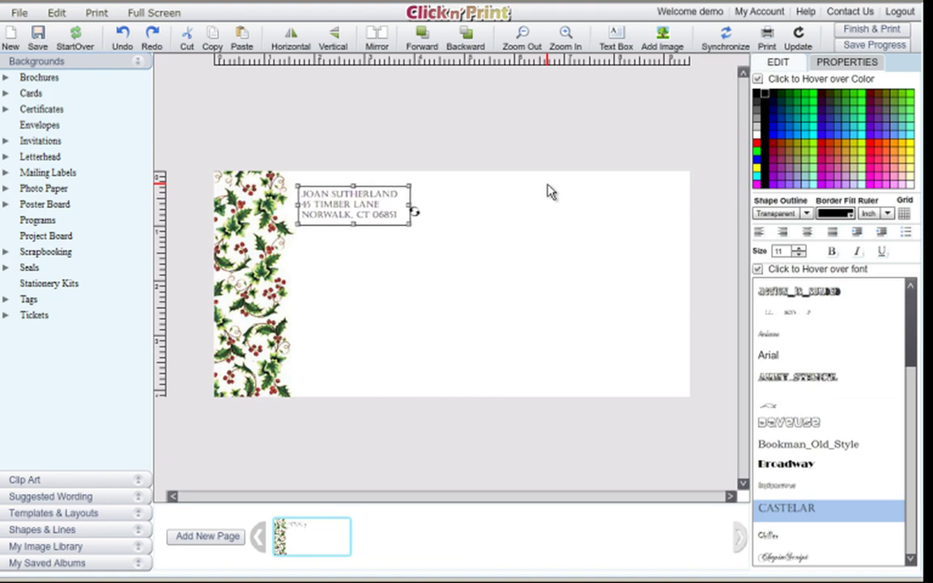
key("Up")
key("Up")
key("Up")
key("Up")
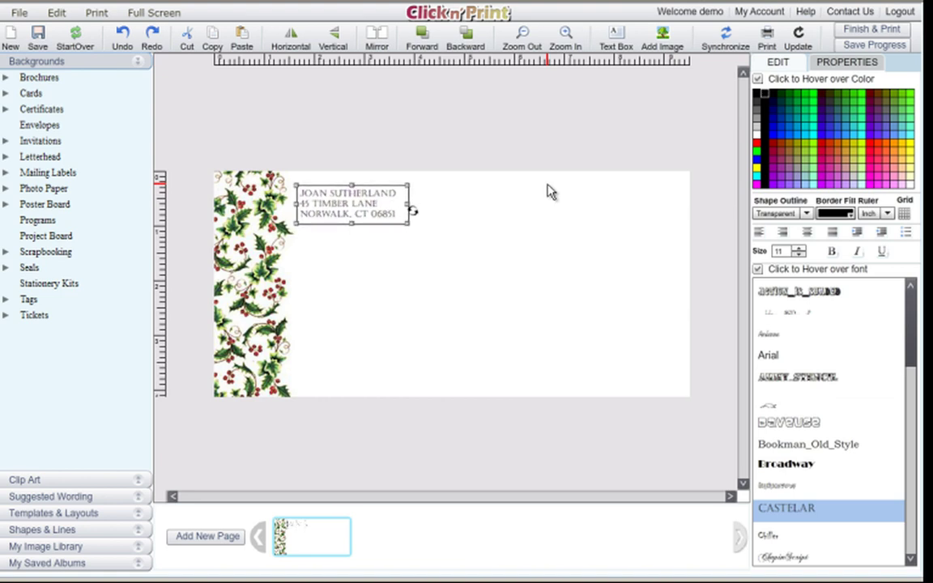
Add an enlarged mid-envelope text box with the three-line recipient address in Bookman Old Style 14.
left_click(462, 223)
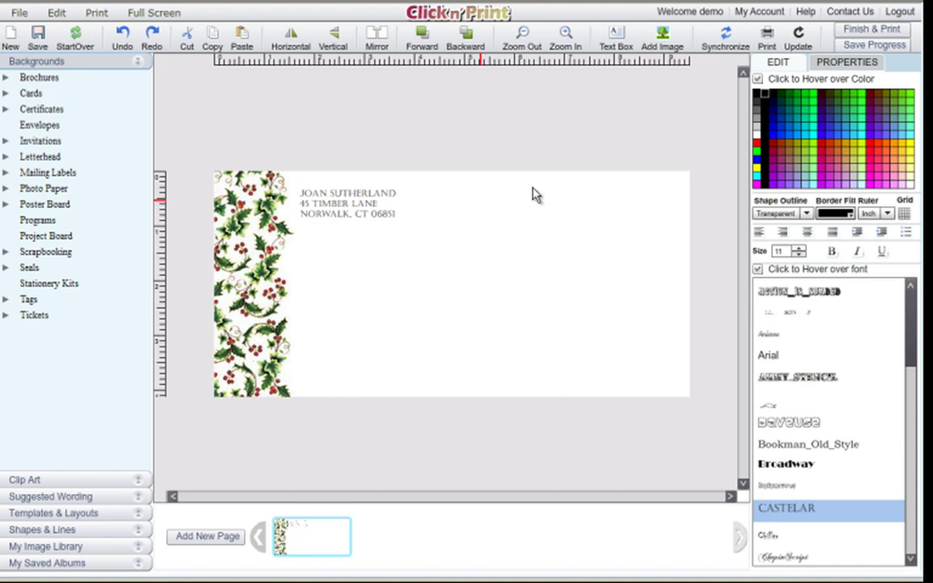
left_click(626, 46)
mouse_move(474, 252)
left_mouse_down()
mouse_move(486, 294)
mouse_move(486, 283)
left_mouse_up()
double_click(486, 283)
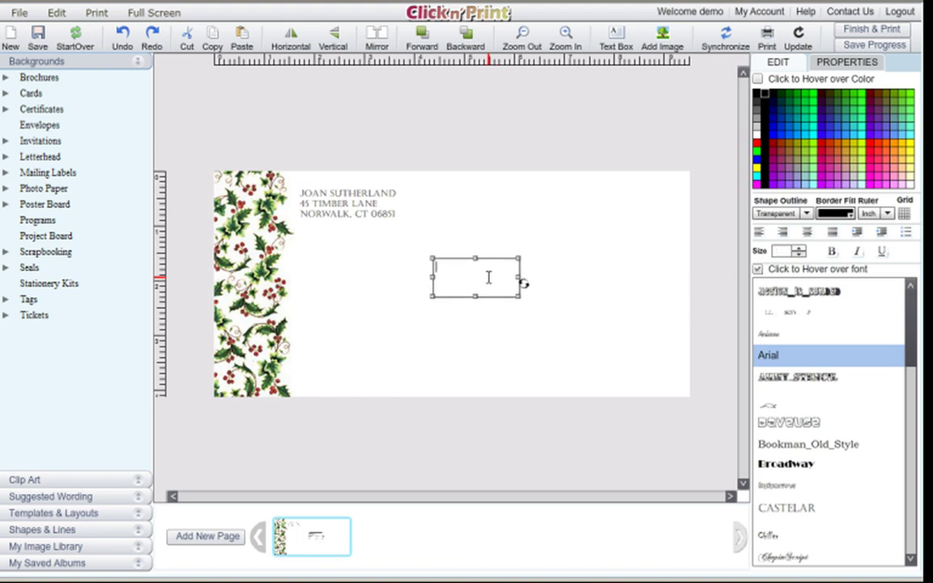
left_click_drag(519, 297, 546, 318)
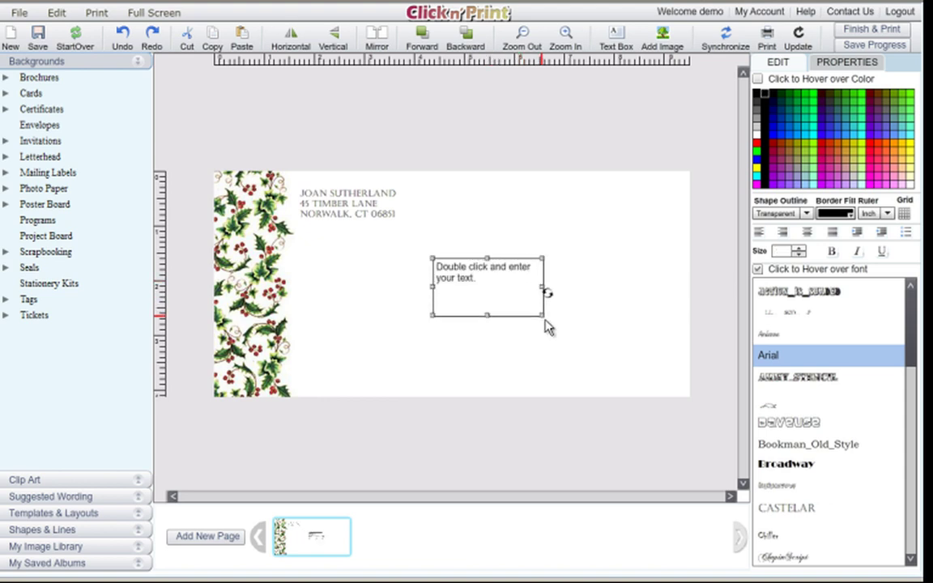
double_click(470, 276)
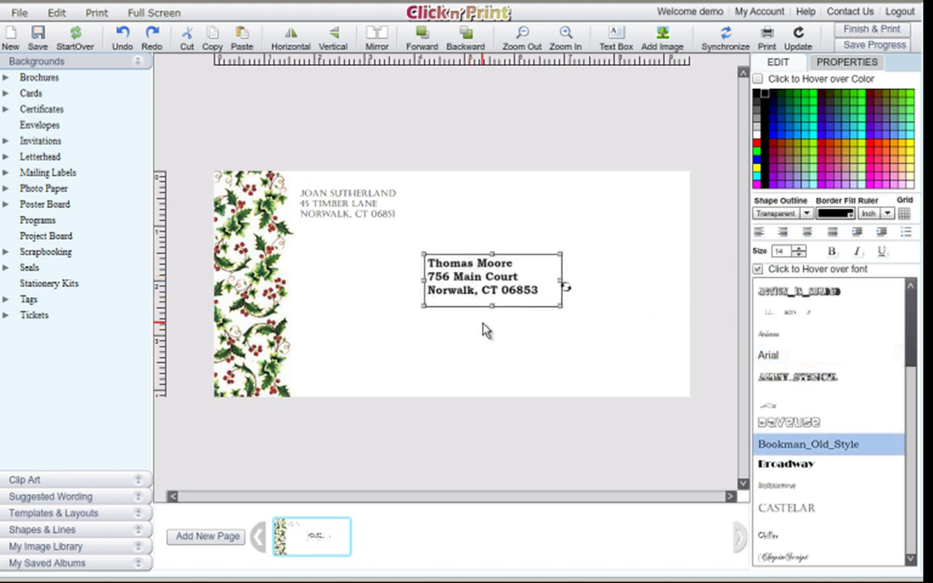
left_click(484, 331)
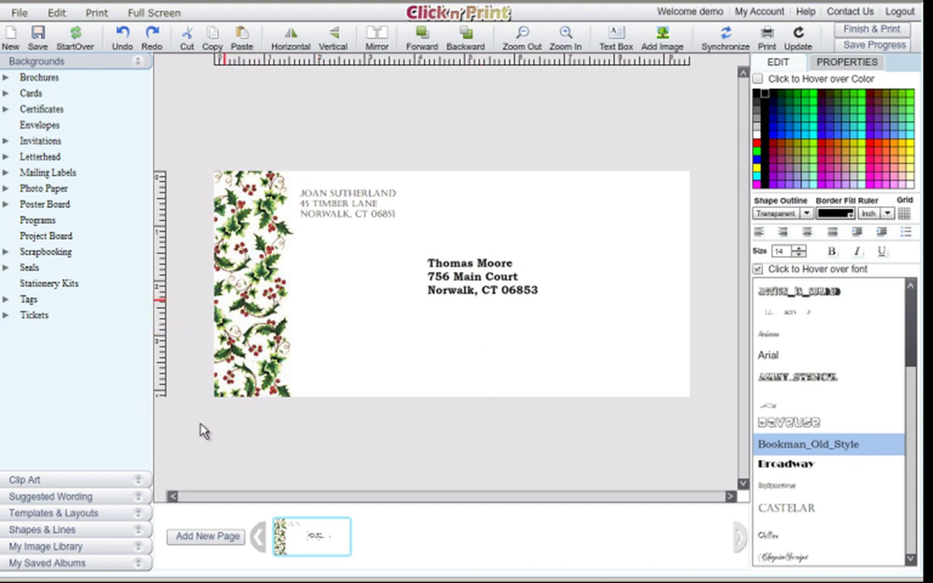
Place the Christmas Mistletoe clip art from Clip Art By Holiday > Christmas.
left_click(142, 479)
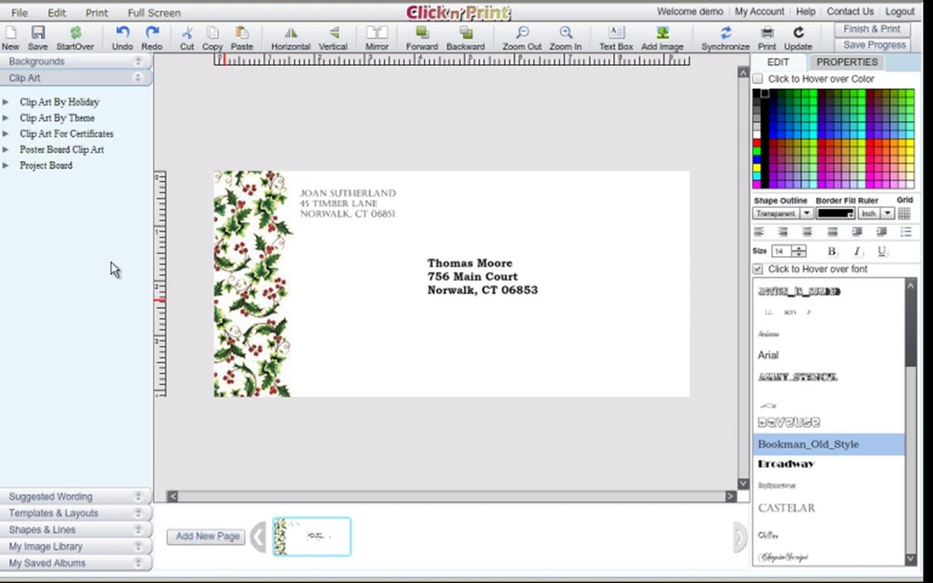
left_click(5, 103)
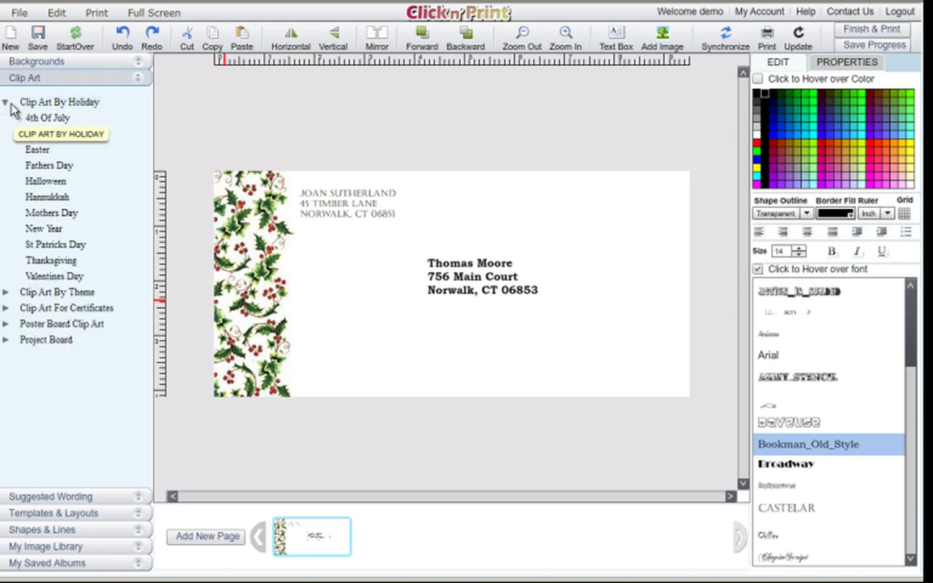
left_click(64, 136)
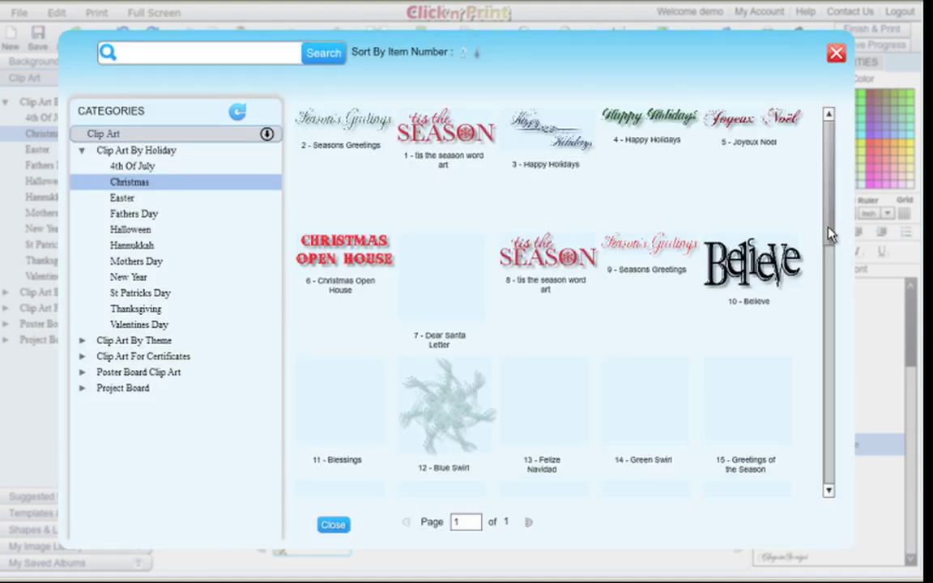
left_click_drag(830, 239, 828, 441)
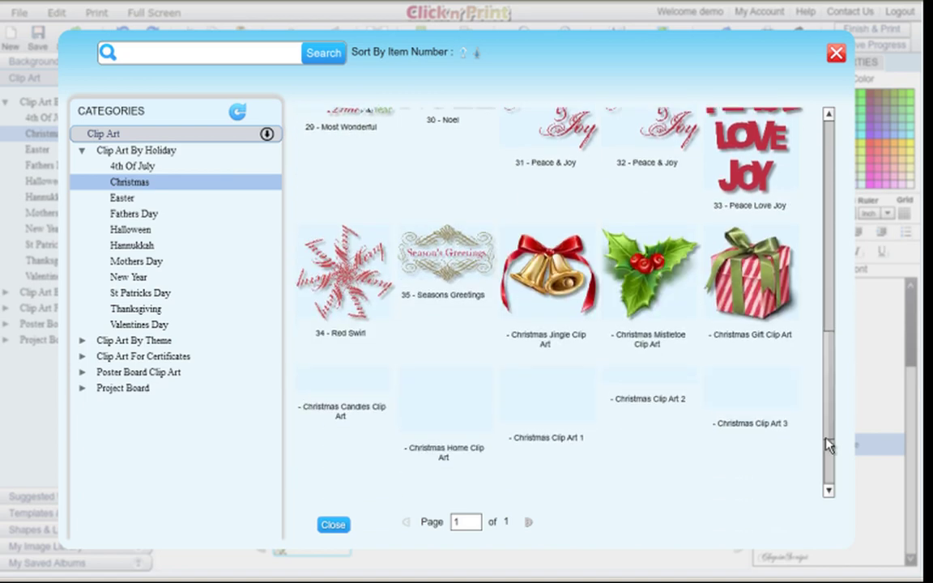
left_click(648, 305)
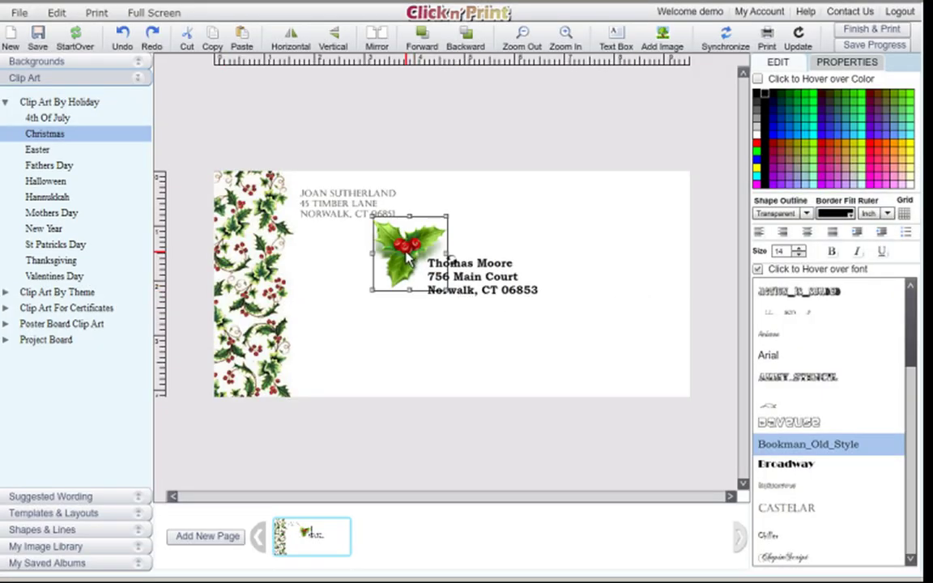
Move the small mistletoe sprig up beside the return address and shift it slightly left.
mouse_move(406, 256)
left_mouse_down()
mouse_move(419, 213)
mouse_move(440, 217)
mouse_move(423, 202)
mouse_move(452, 232)
mouse_move(415, 202)
left_mouse_up()
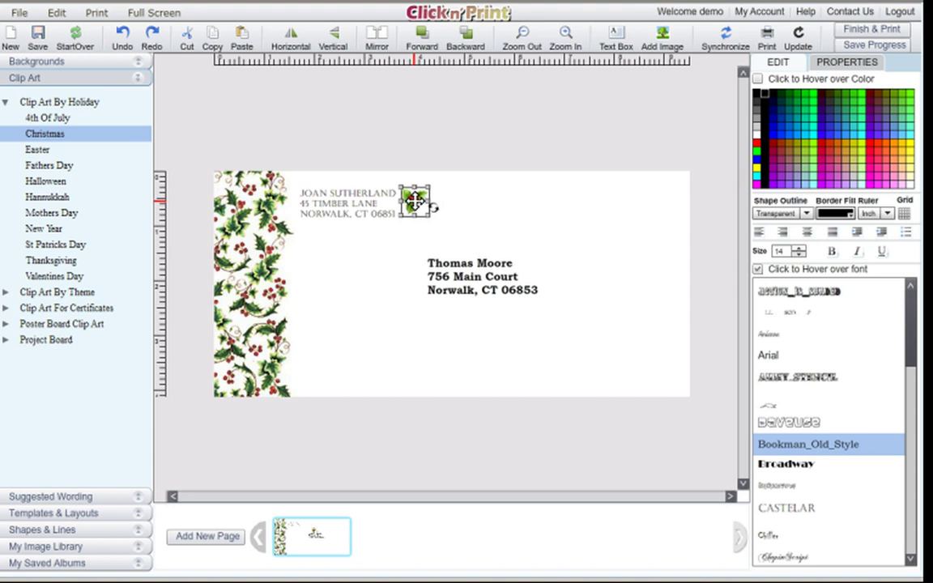
left_click(387, 256)
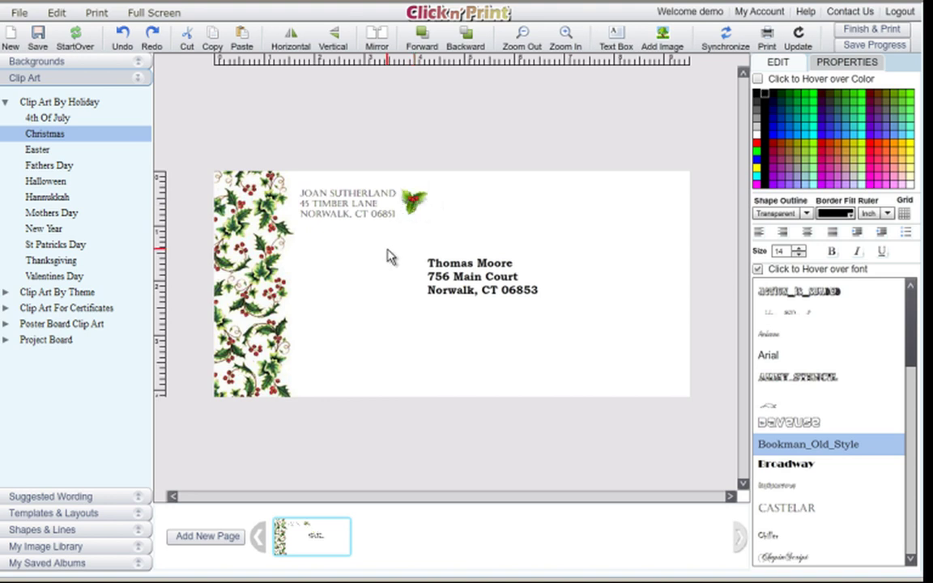
left_click(366, 212)
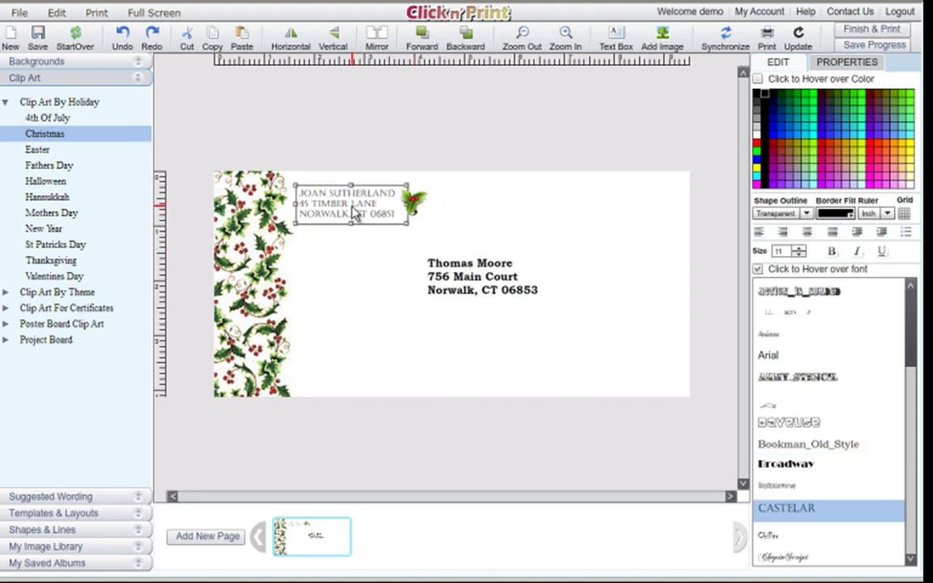
left_click(413, 203)
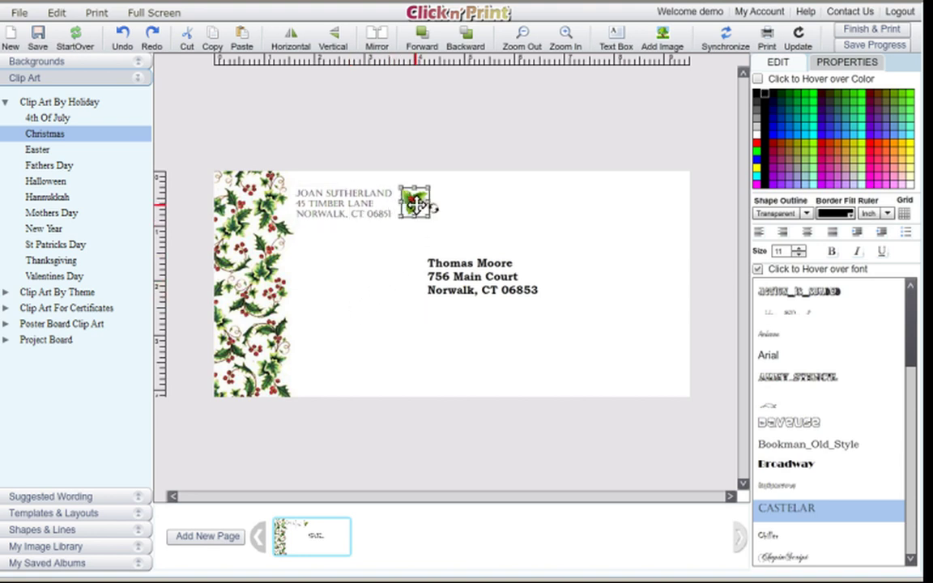
left_click_drag(420, 206, 414, 206)
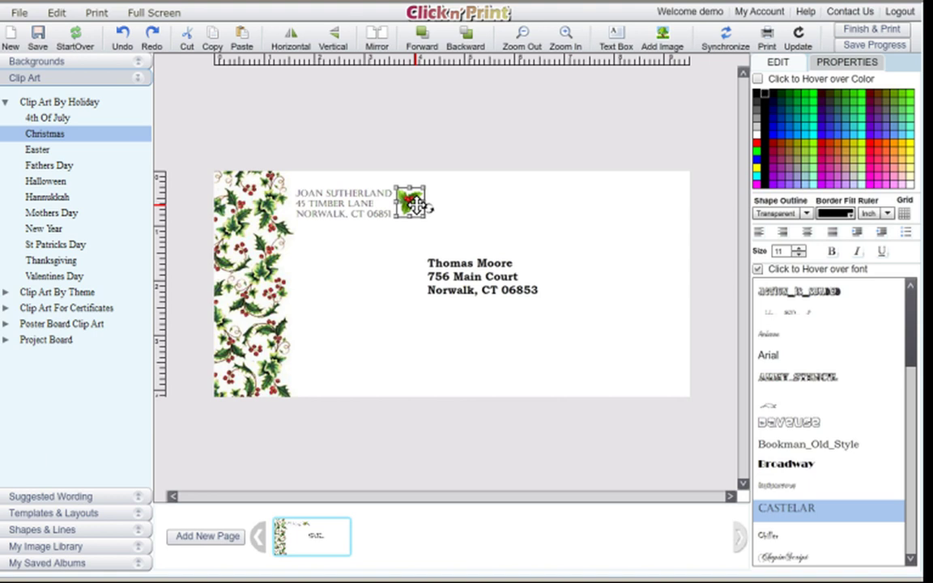
left_click(405, 254)
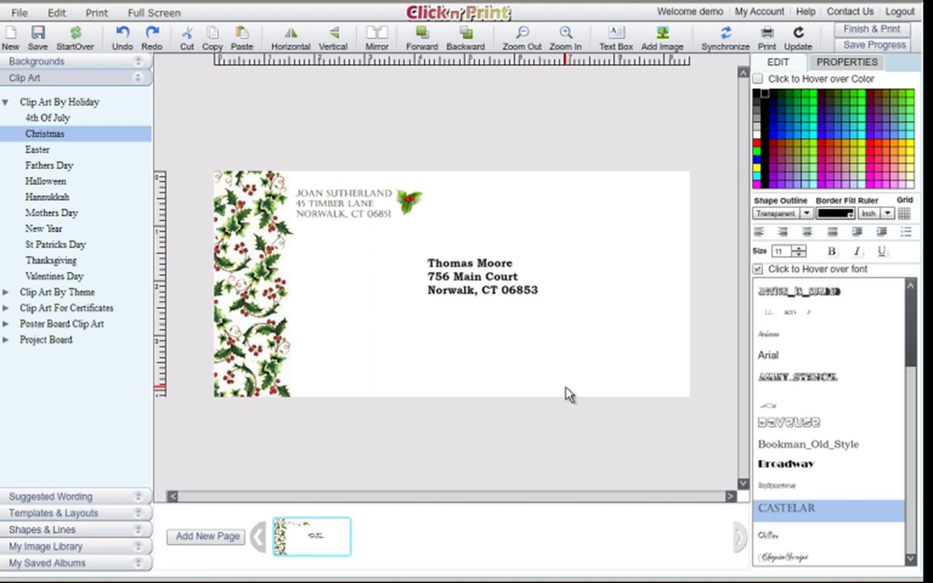
Using the alignment grid, nudge the recipient address slightly right, then hide the grid.
left_click(904, 213)
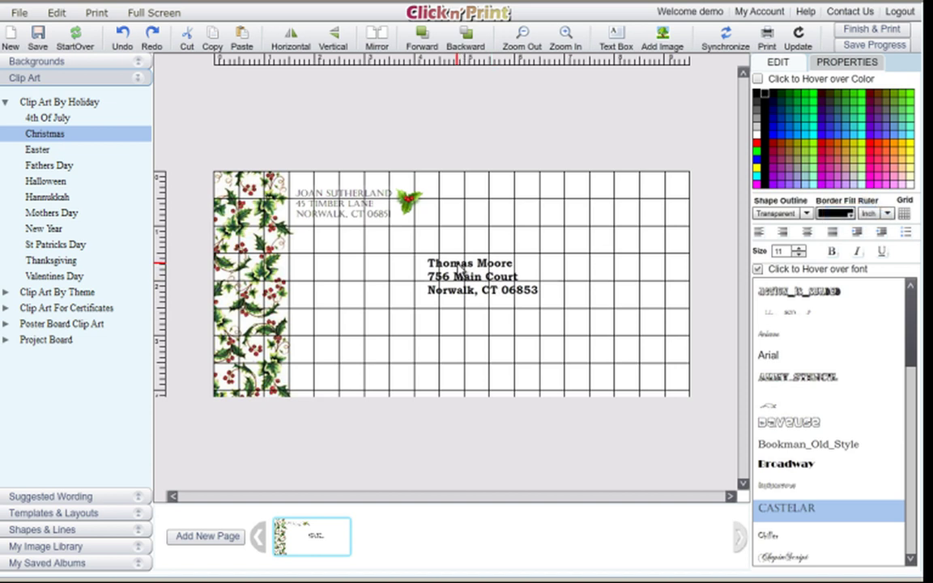
left_click(459, 270)
key("Left")
key("Left")
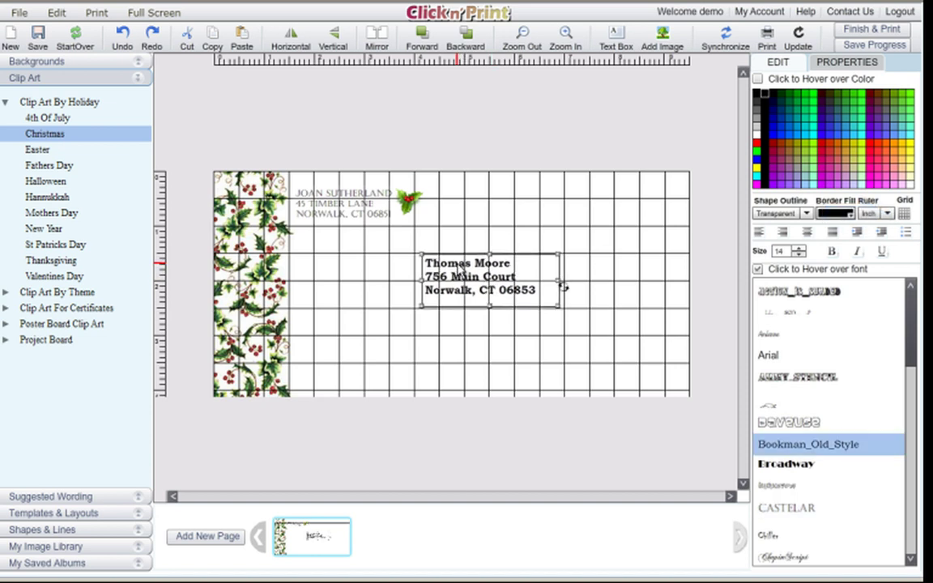
key("Left")
key("Left")
key("Left")
key("Right")
key("Right")
key("Right")
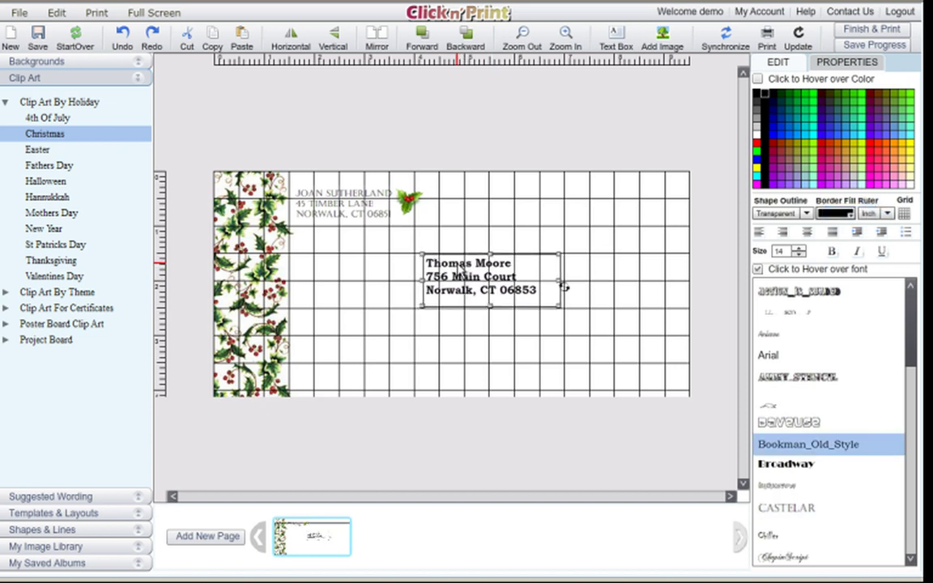
key("Right")
key("Right")
key("Right")
key("Right")
key("Right")
key("Right")
key("Right")
key("Right")
key("Right")
key("Right")
key("Right")
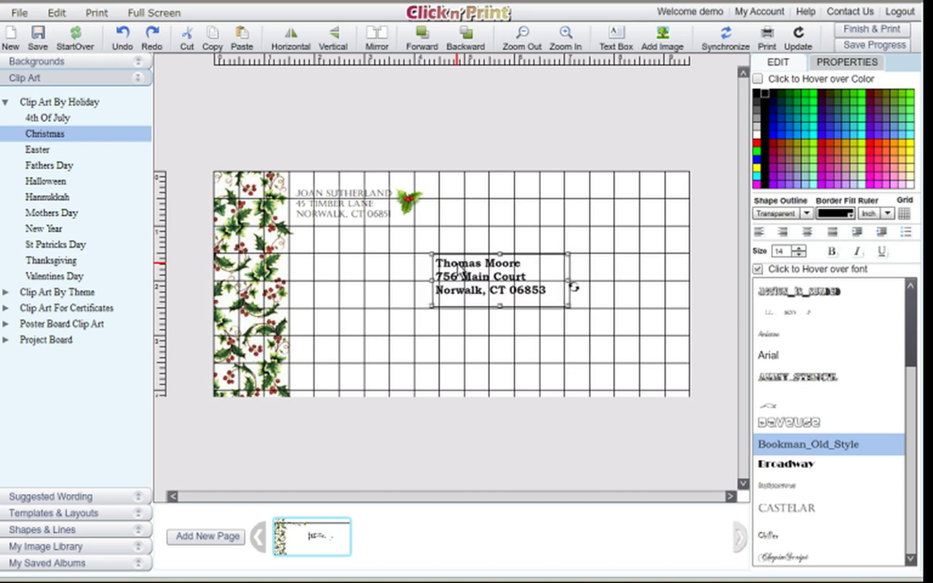
key("Right")
key("Right")
key("Right")
key("Right")
key("Right")
key("Right")
key("Right")
key("Right")
key("Right")
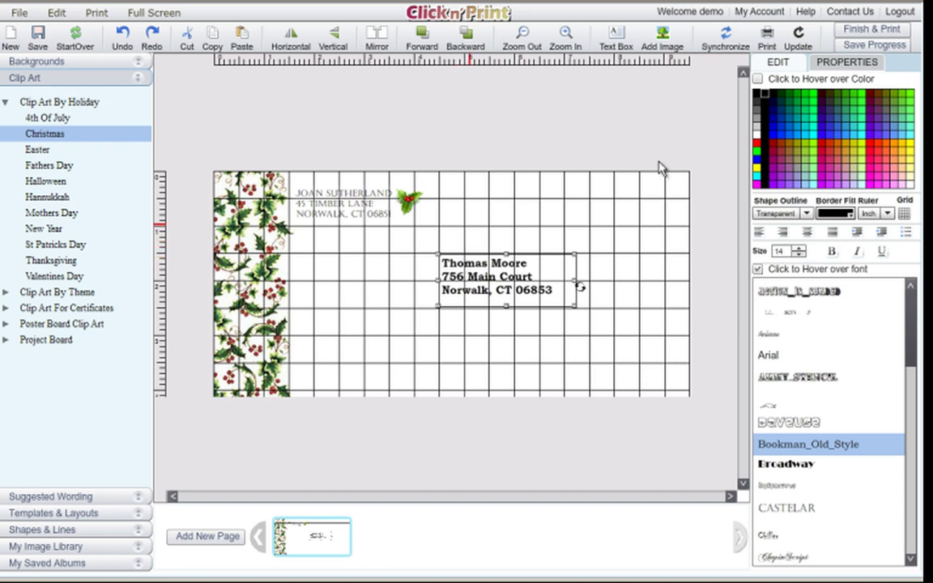
left_click(904, 213)
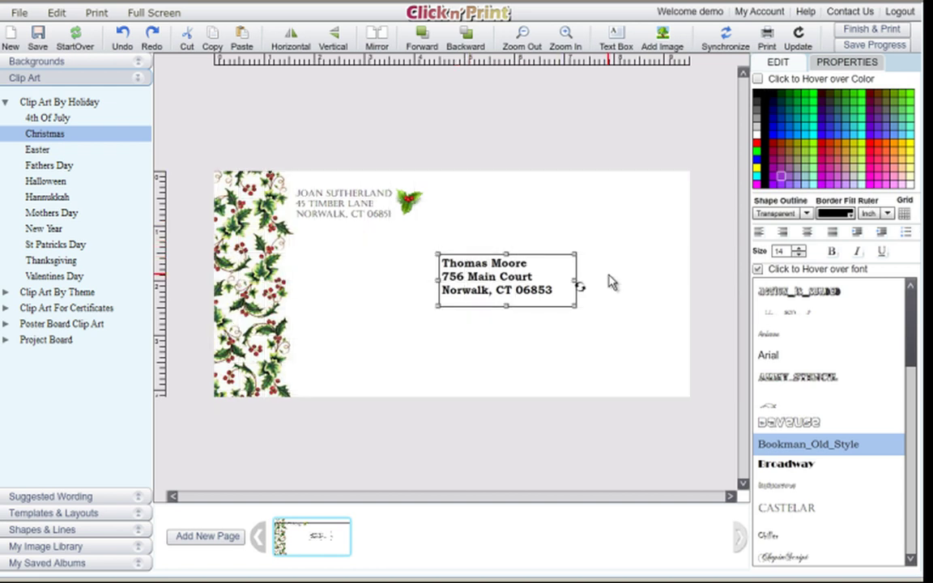
left_click(437, 348)
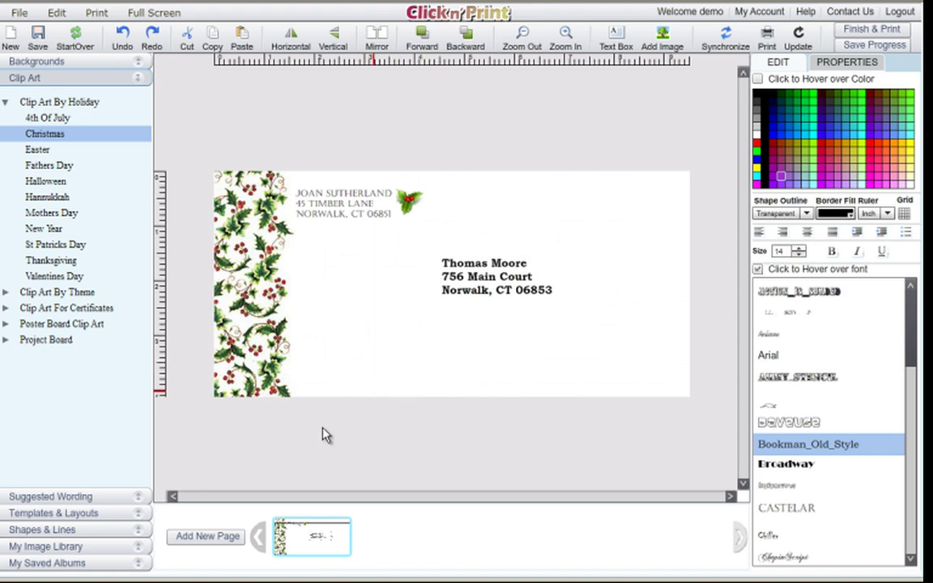
Save the design to the album 'envelope' and add a second envelope page.
left_click(201, 539)
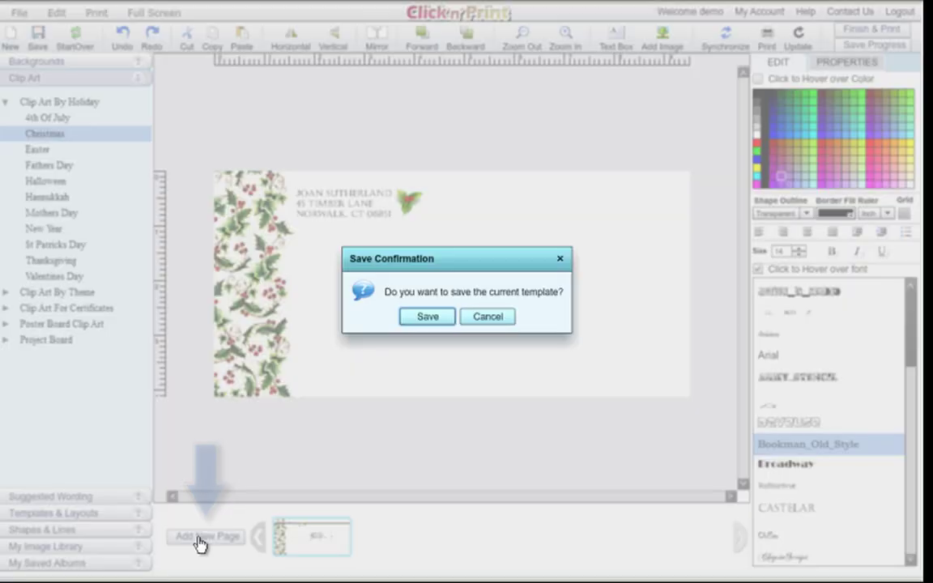
left_click(437, 319)
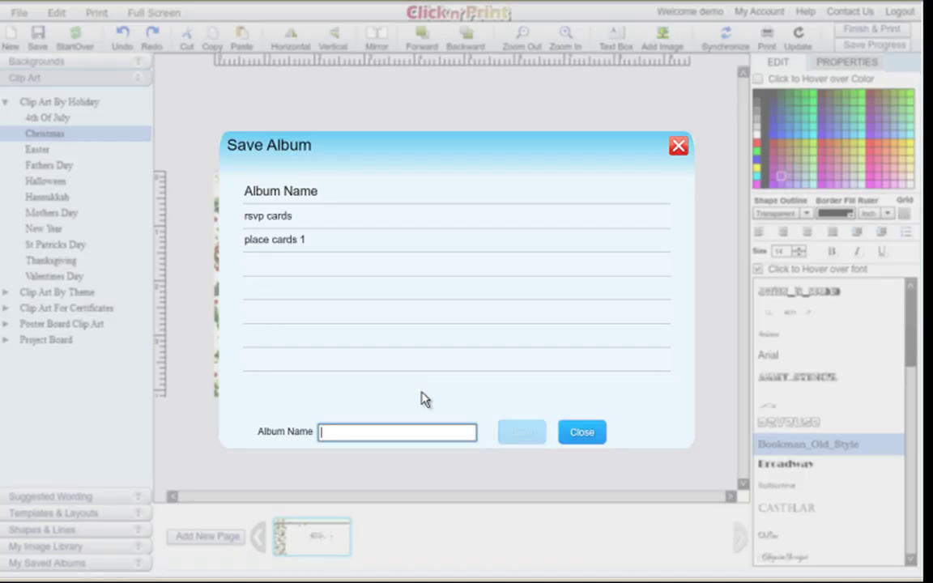
type("envelopes1")
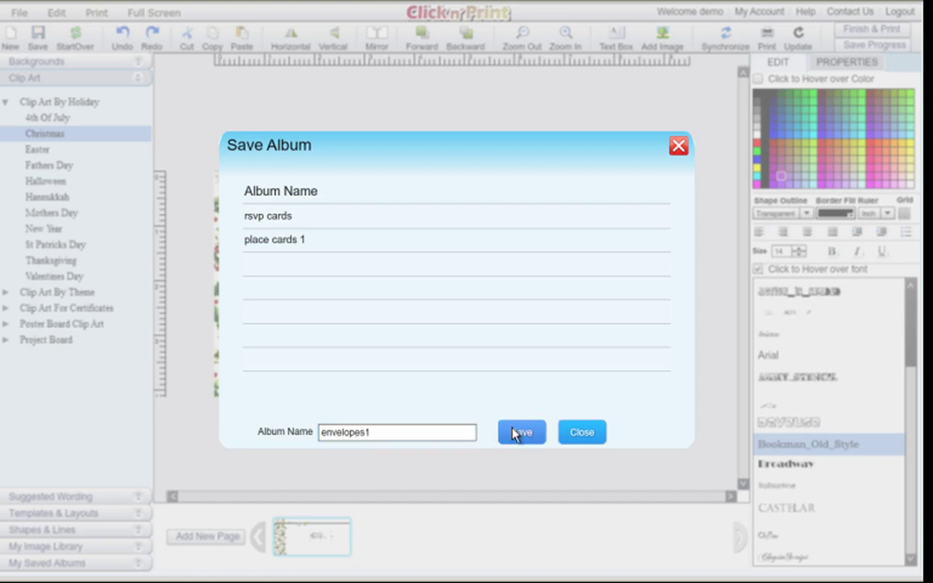
left_click(517, 433)
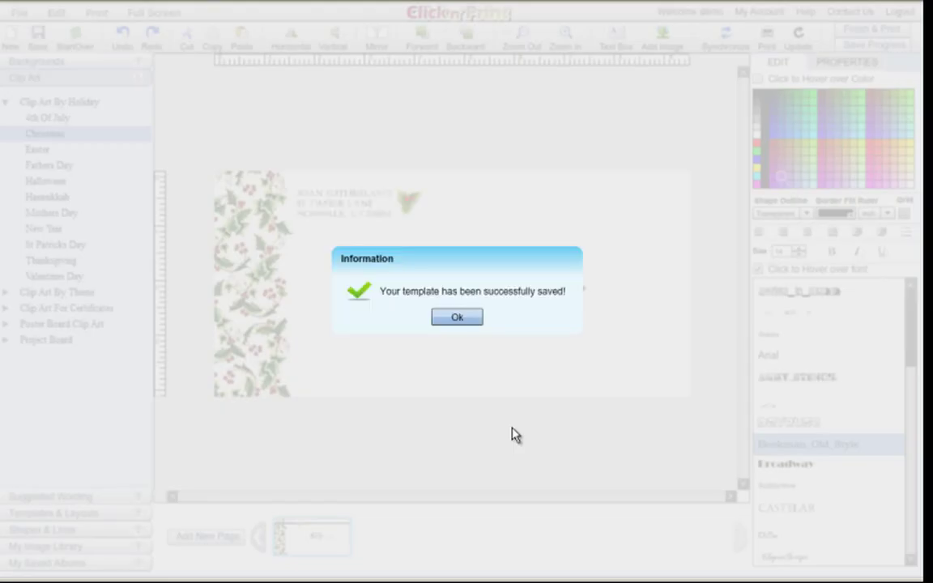
left_click(457, 318)
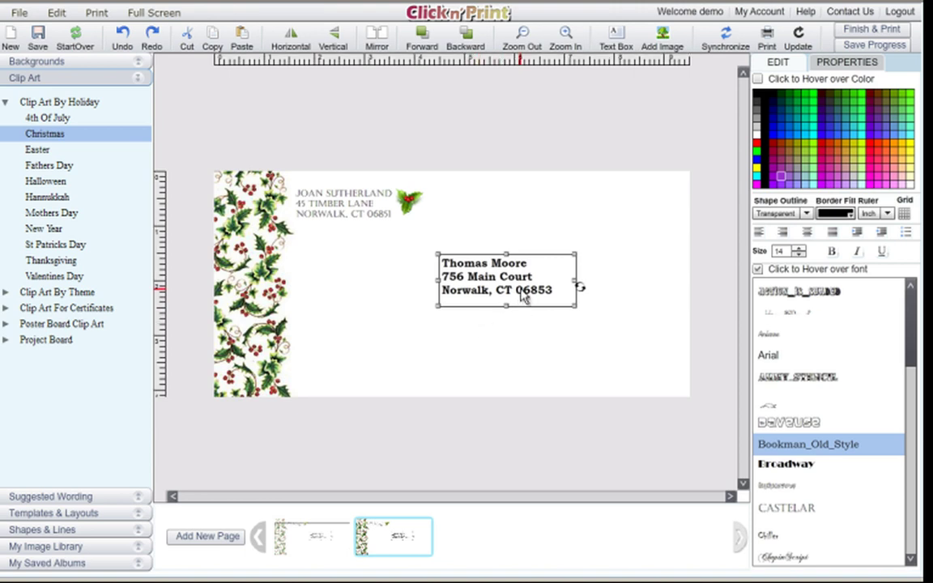
Replace the second envelope's recipient address with the new recipient's name and street address.
left_click(523, 298)
left_click(523, 298)
left_click_drag(412, 530, 427, 526)
left_click(494, 281)
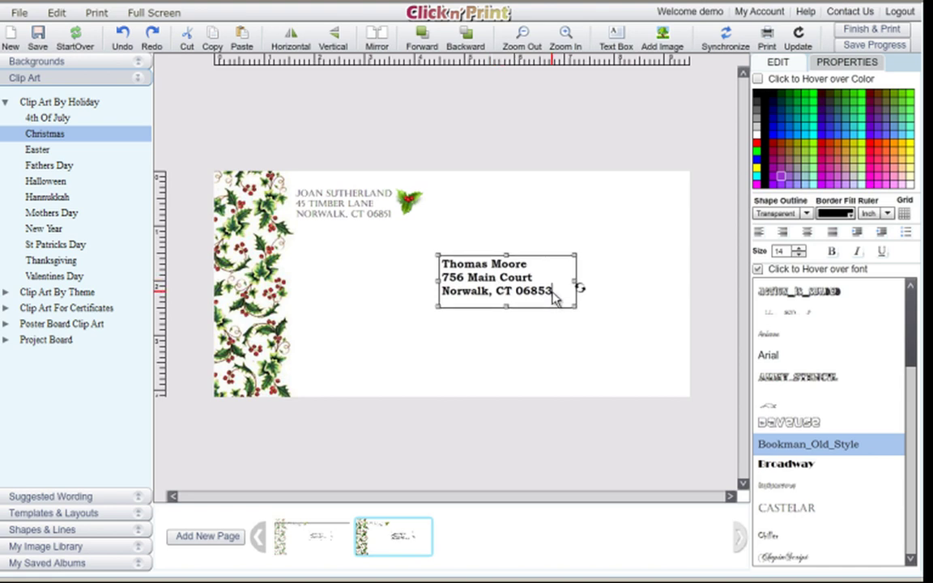
left_click_drag(552, 290, 442, 263)
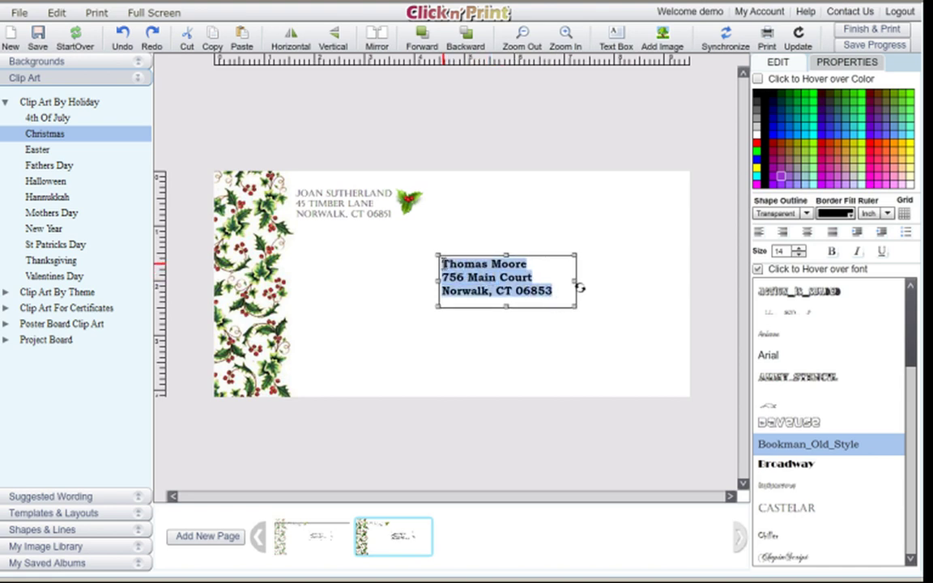
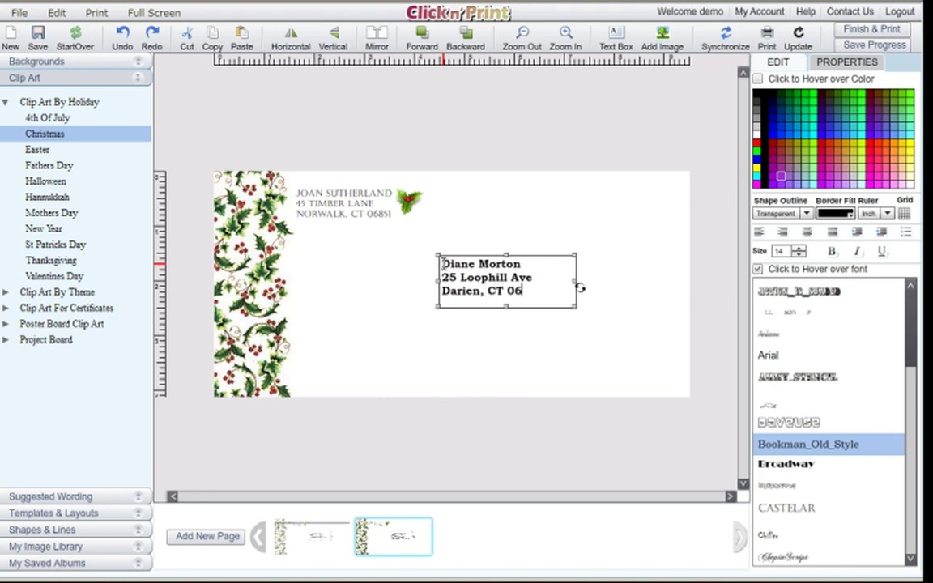
left_click(500, 373)
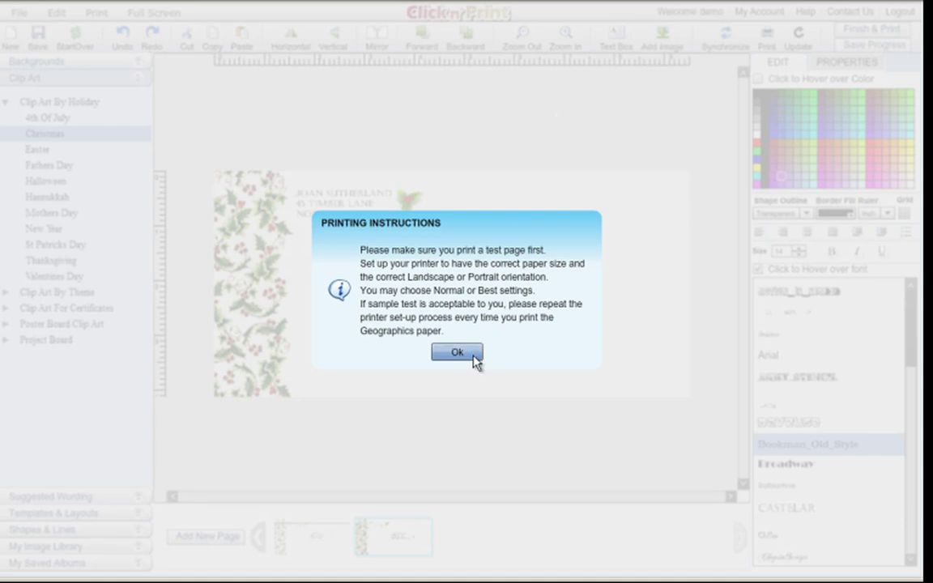
Dismiss the printing instructions and bring up the HP Photosmart 8400 printer preferences.
left_click(468, 355)
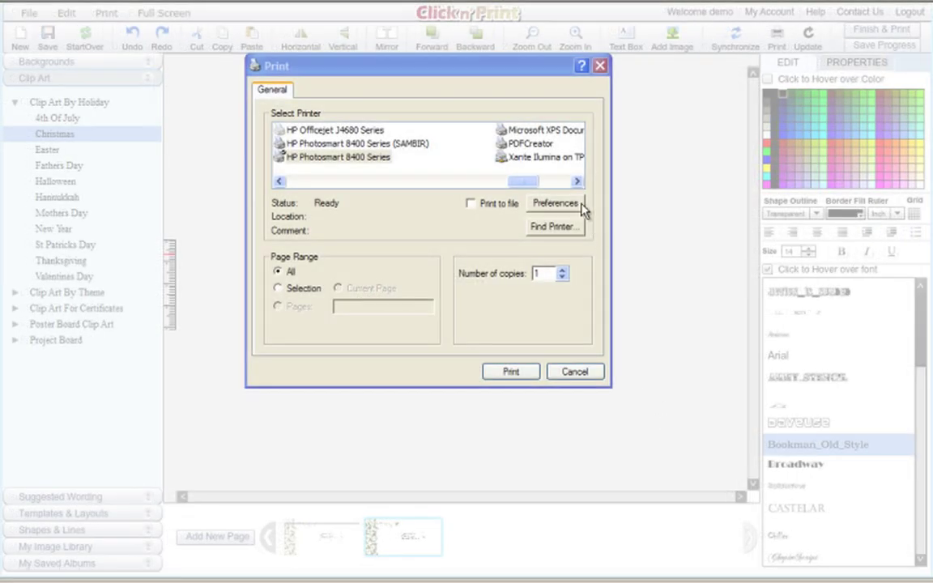
left_click(555, 204)
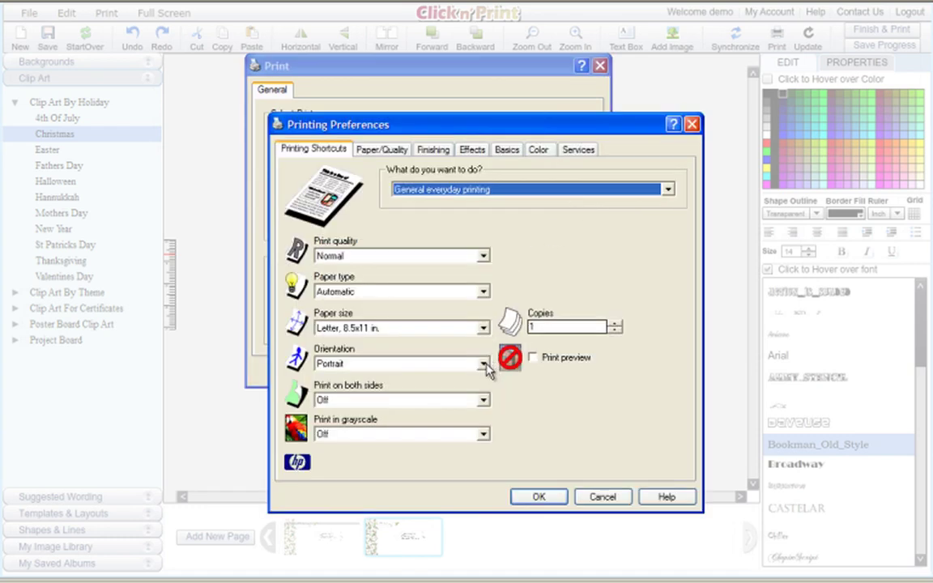
Set the paper size to No. 10 envelope (9.5 x 4.13 in.) from the Upper tray.
left_click(382, 153)
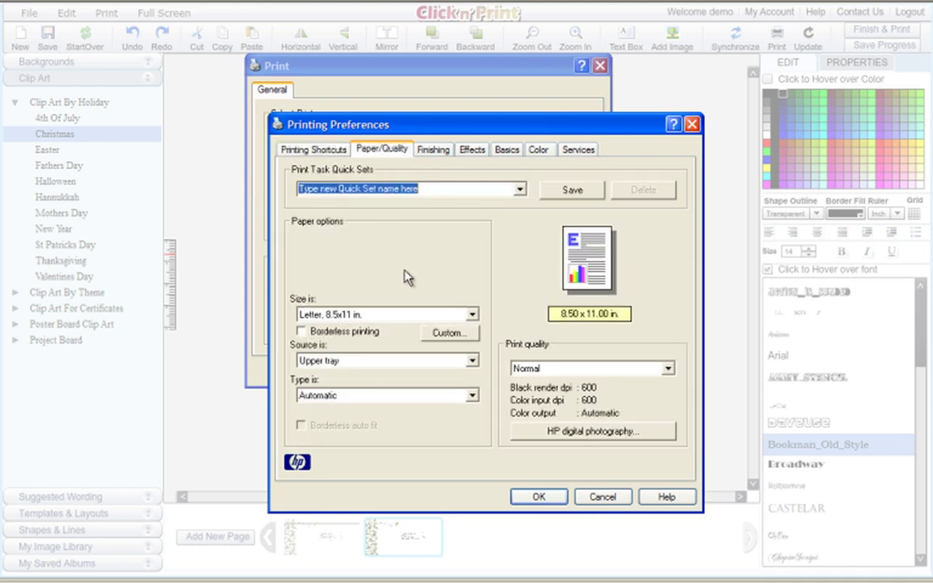
left_click(472, 316)
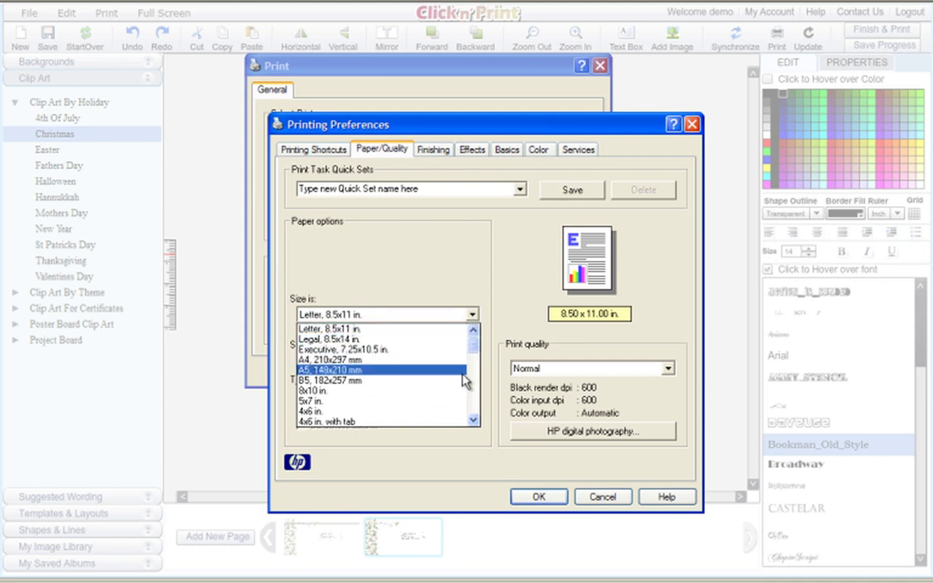
left_click_drag(474, 356, 475, 375)
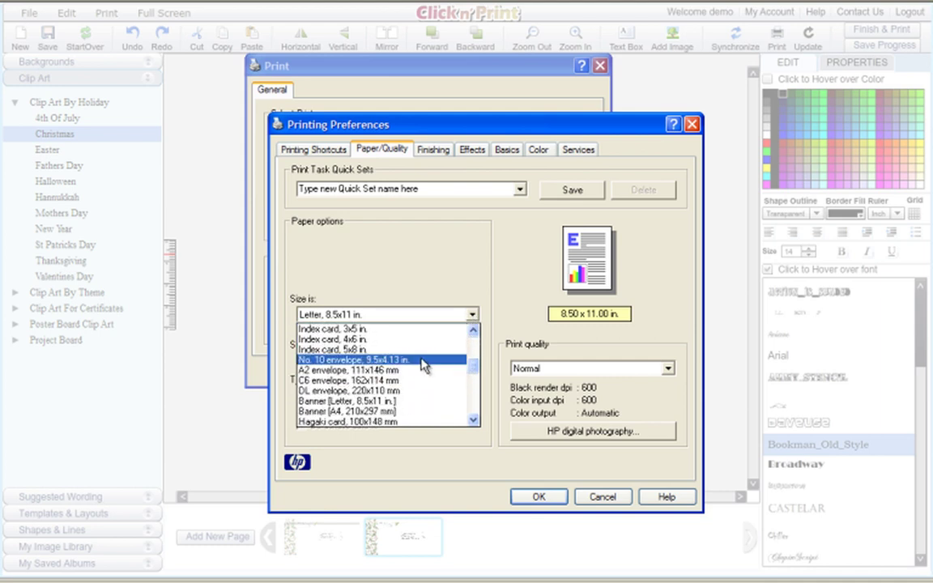
left_click(419, 366)
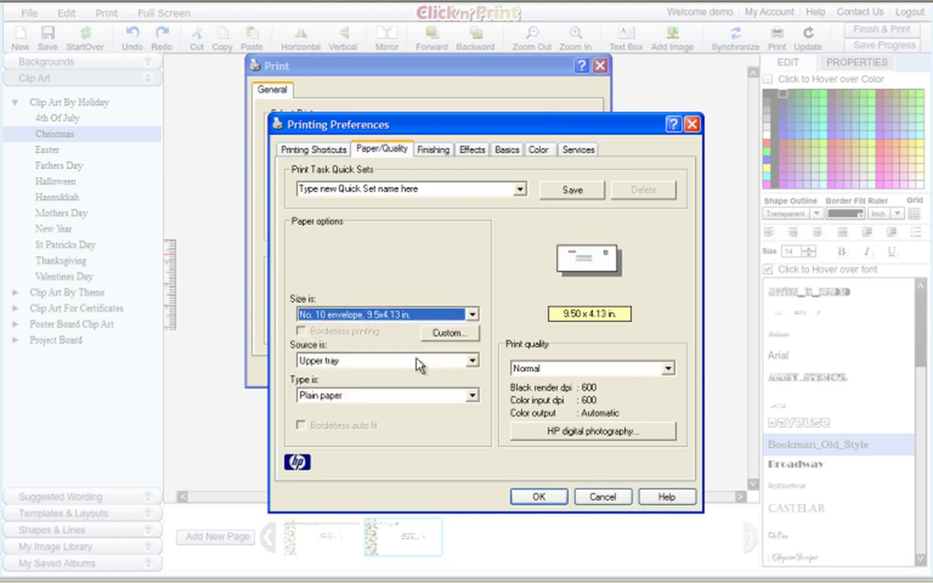
left_click(472, 361)
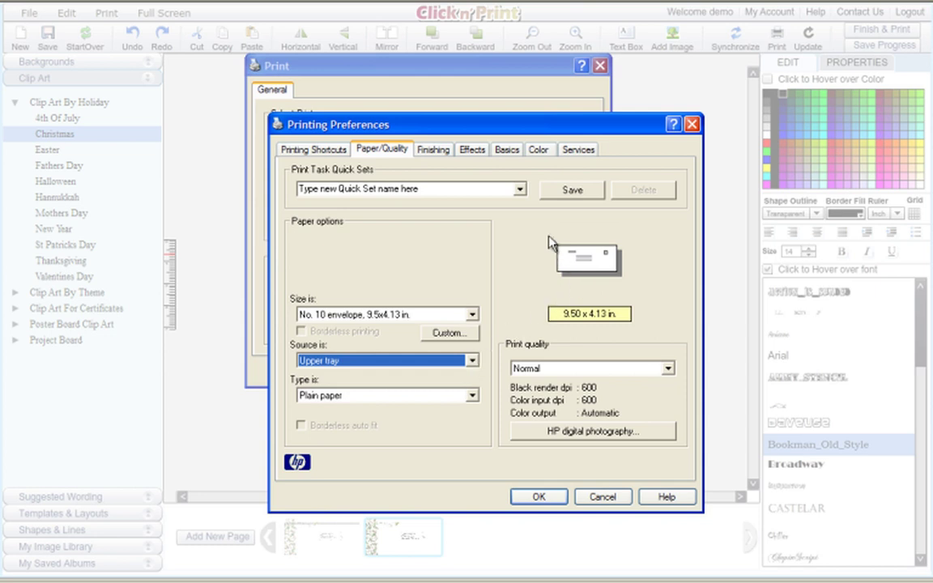
Keep landscape orientation, accept the printing preferences, and close the Print dialog.
left_click(508, 151)
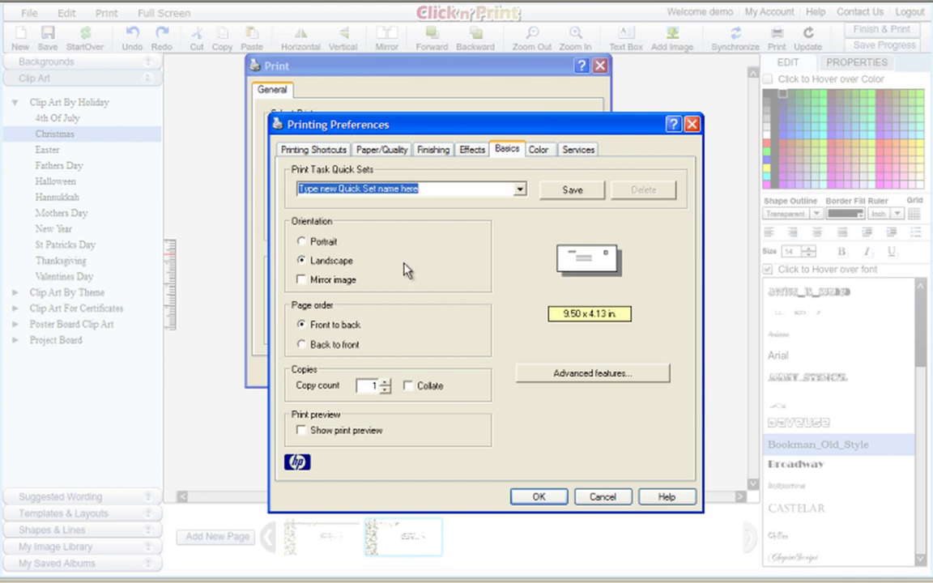
left_click(303, 242)
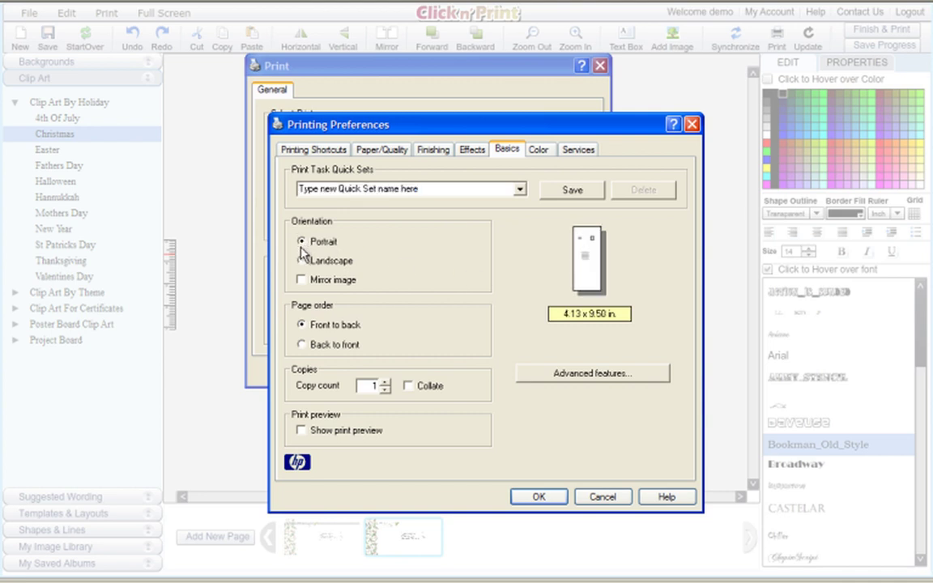
left_click(303, 261)
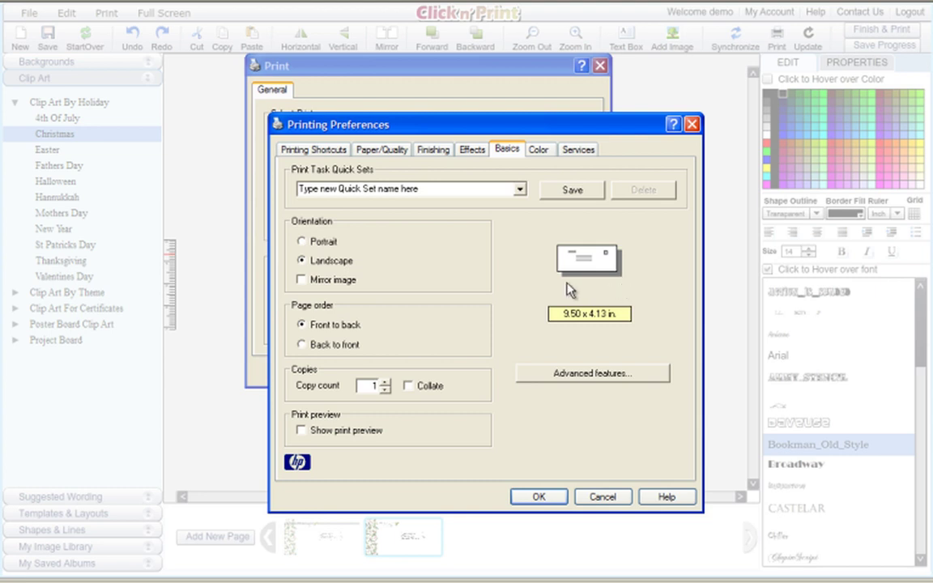
left_click(535, 498)
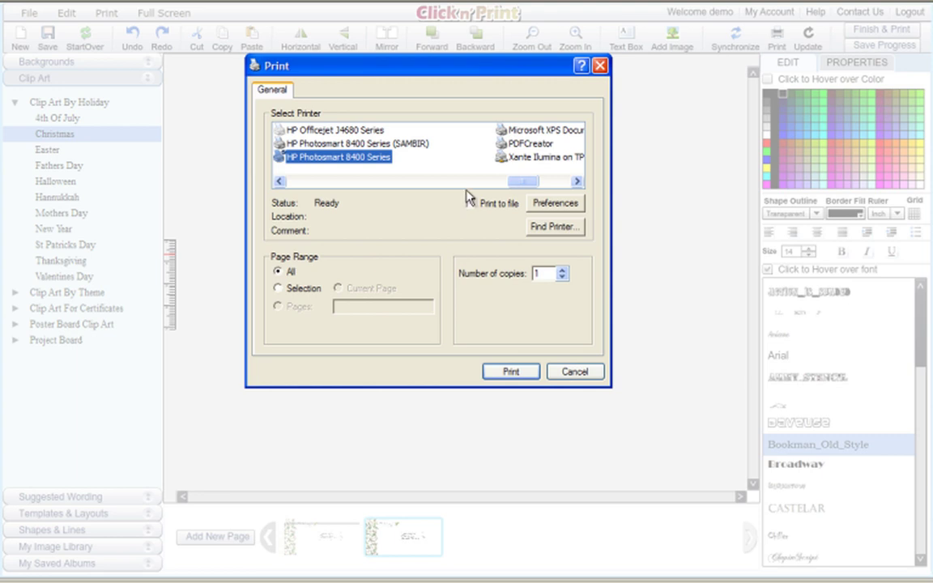
mouse_move(523, 187)
left_mouse_down()
mouse_move(474, 189)
mouse_move(512, 189)
left_mouse_up()
left_click(572, 373)
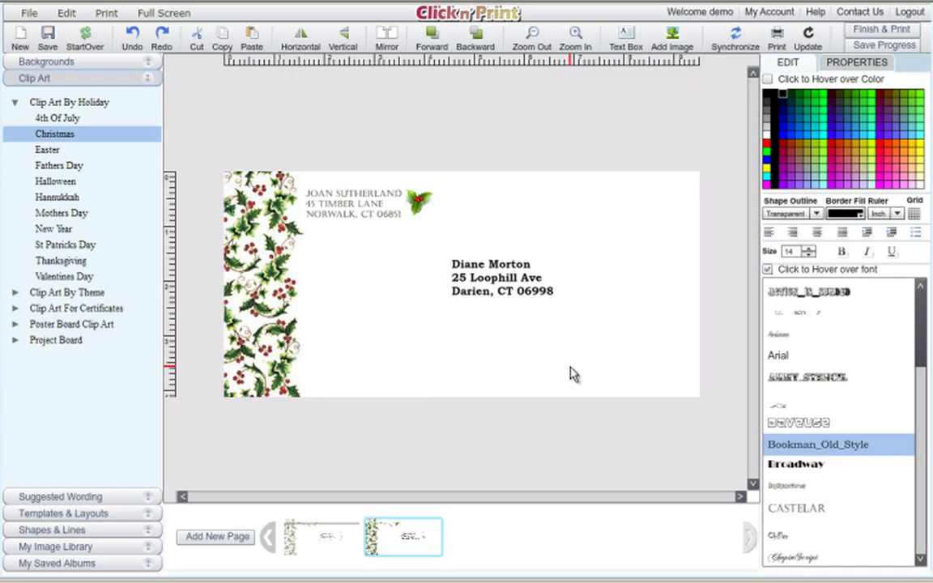